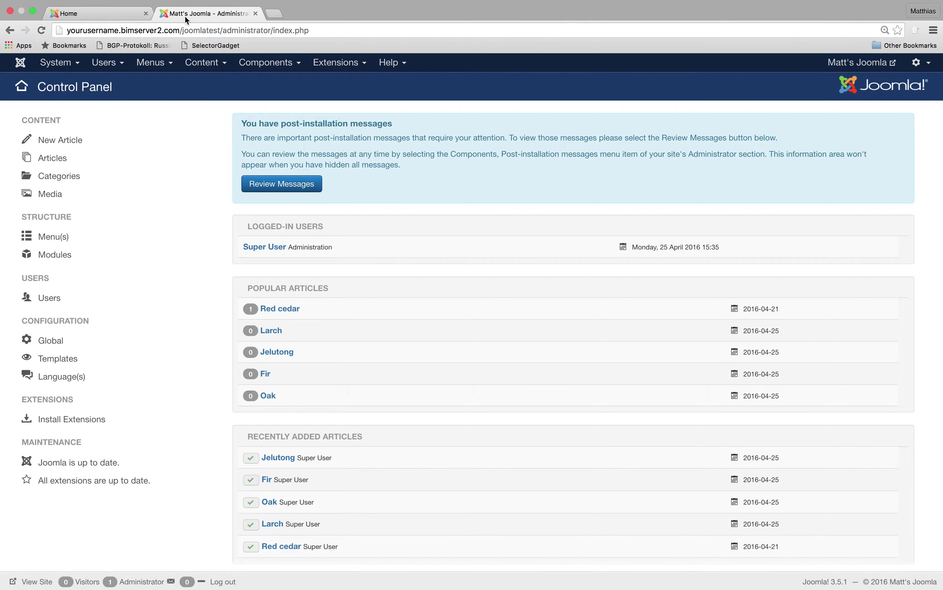
Glance at the public front page, then open the Main Menu's item list in the administrator.
click(87, 13)
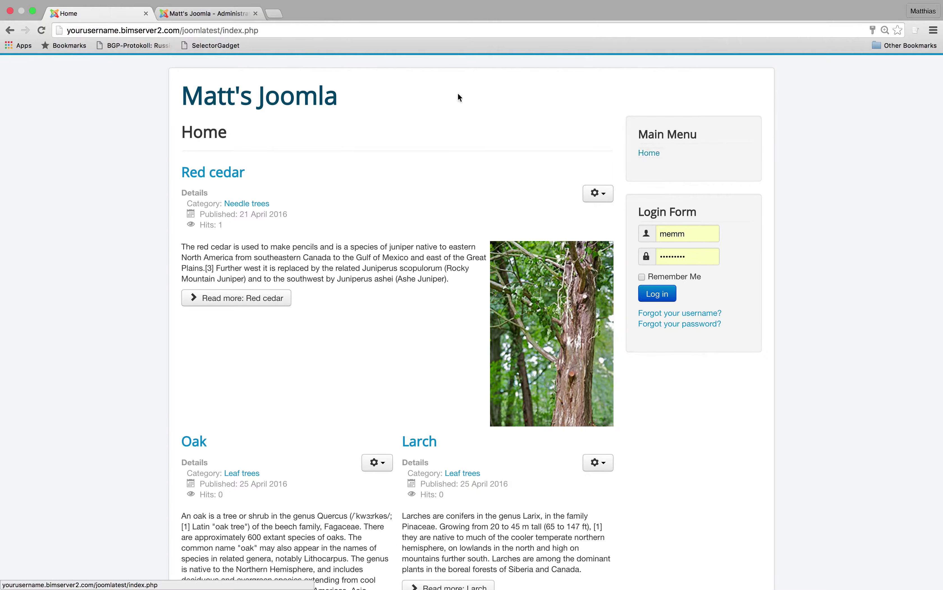
click(208, 15)
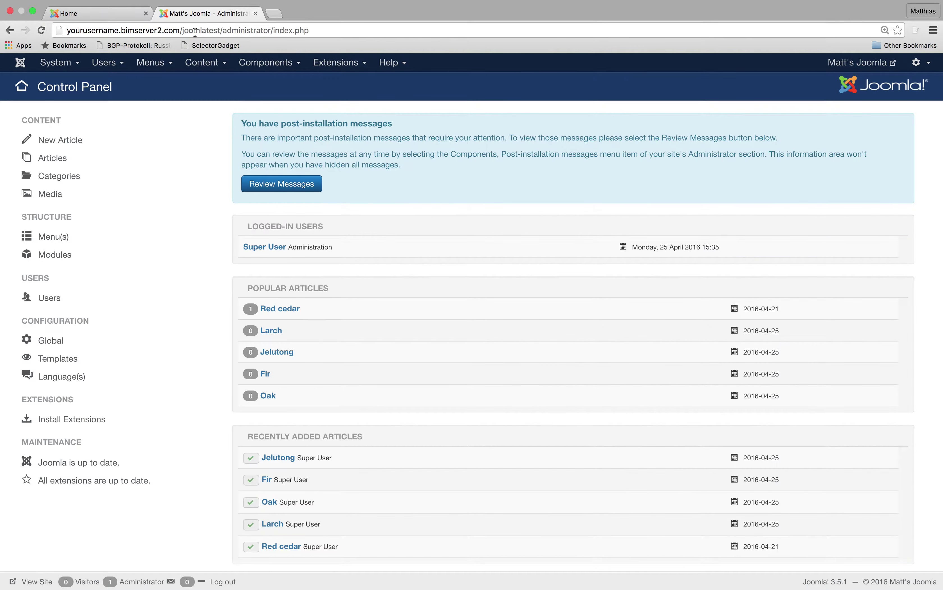
click(156, 62)
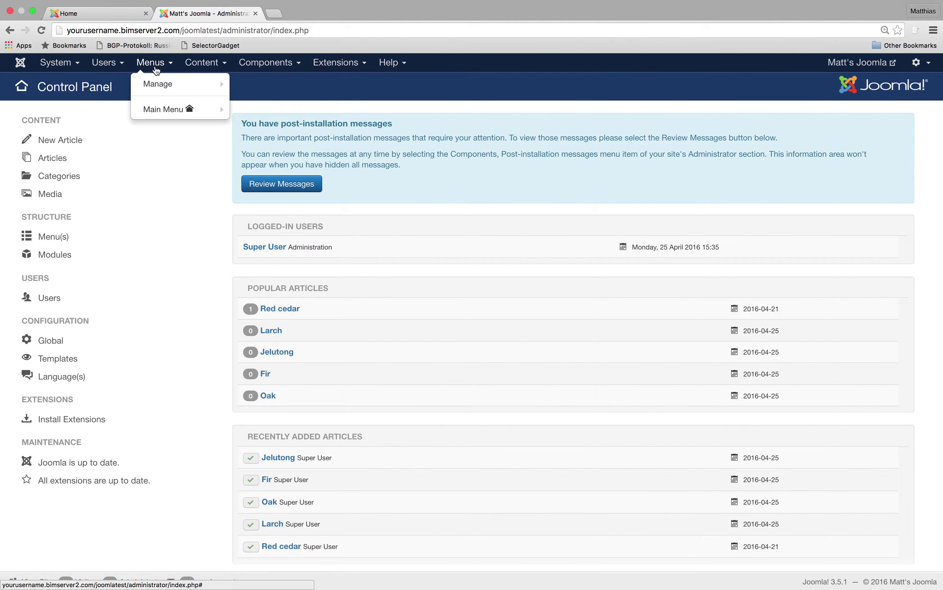
click(157, 111)
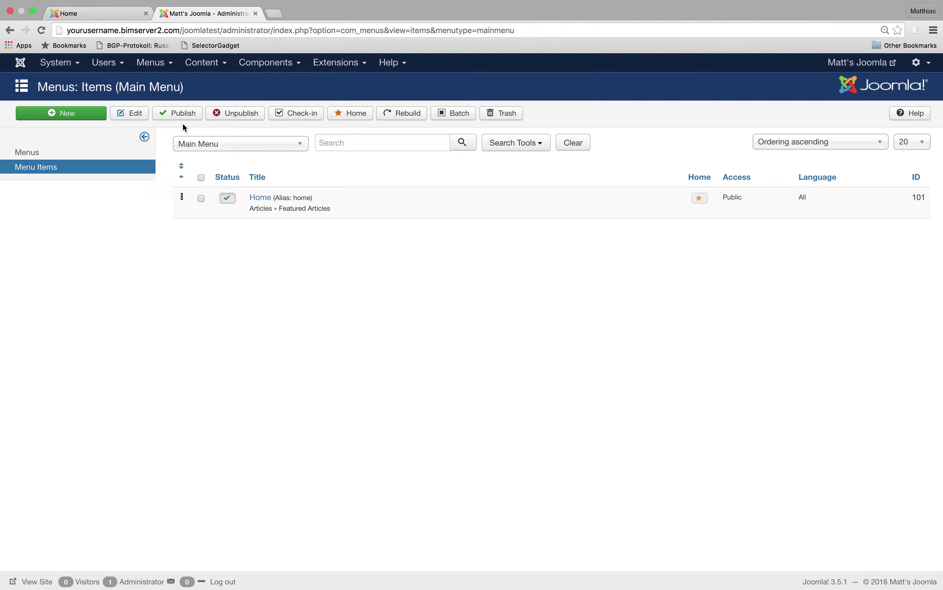
Start a new Main Menu item titled 'Needle trees' and bring up its Menu Item Type chooser.
click(90, 116)
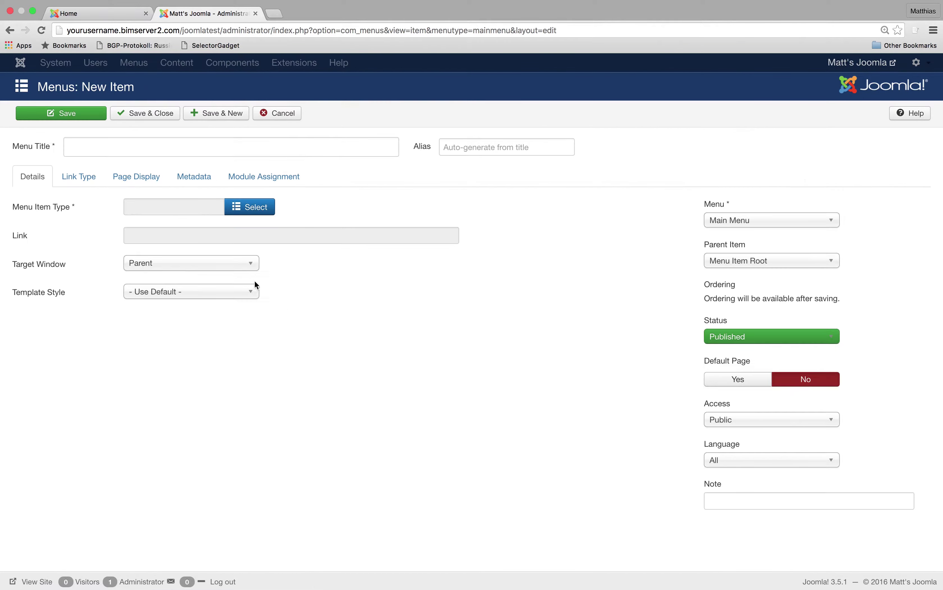
click(188, 154)
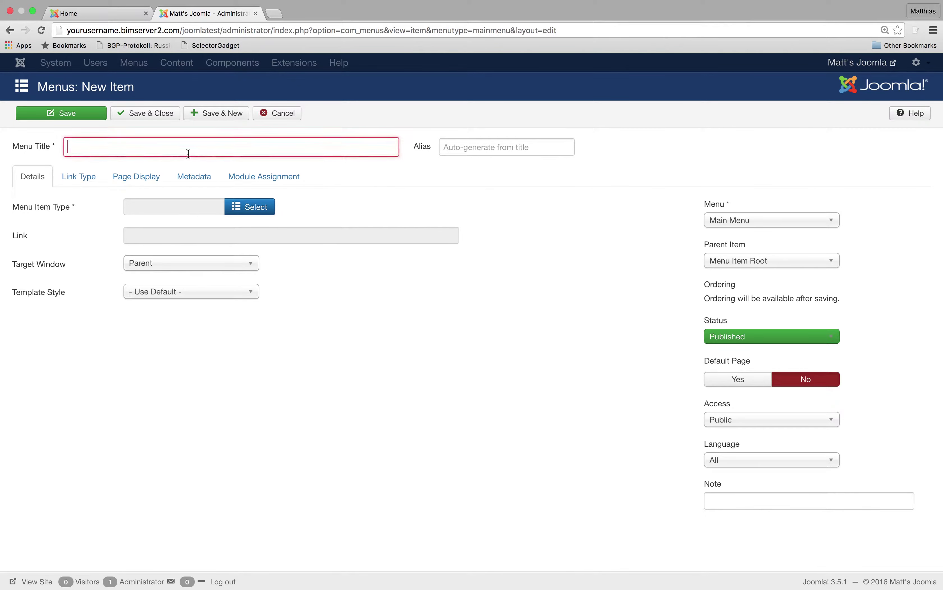
text(Needl)
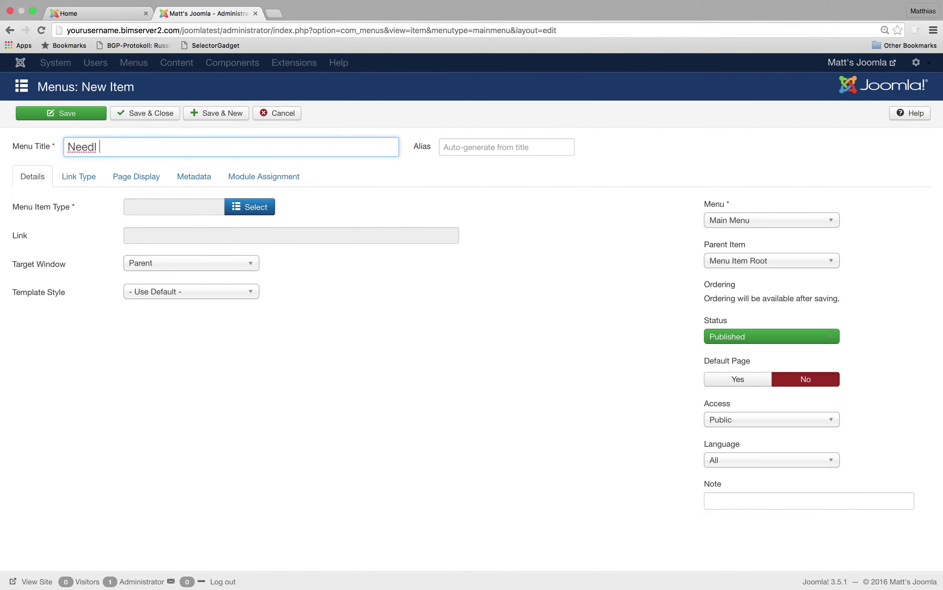
text(e trees)
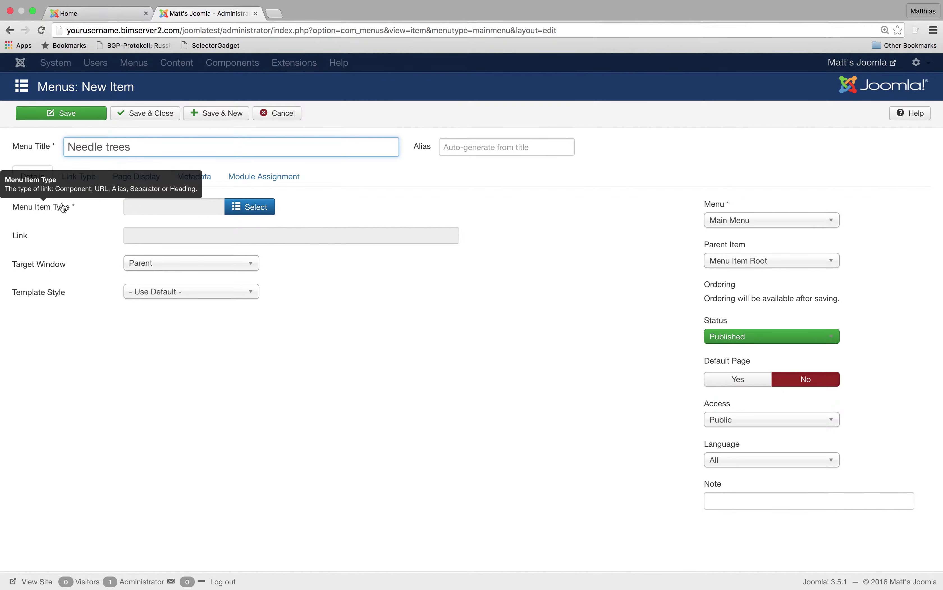
click(258, 212)
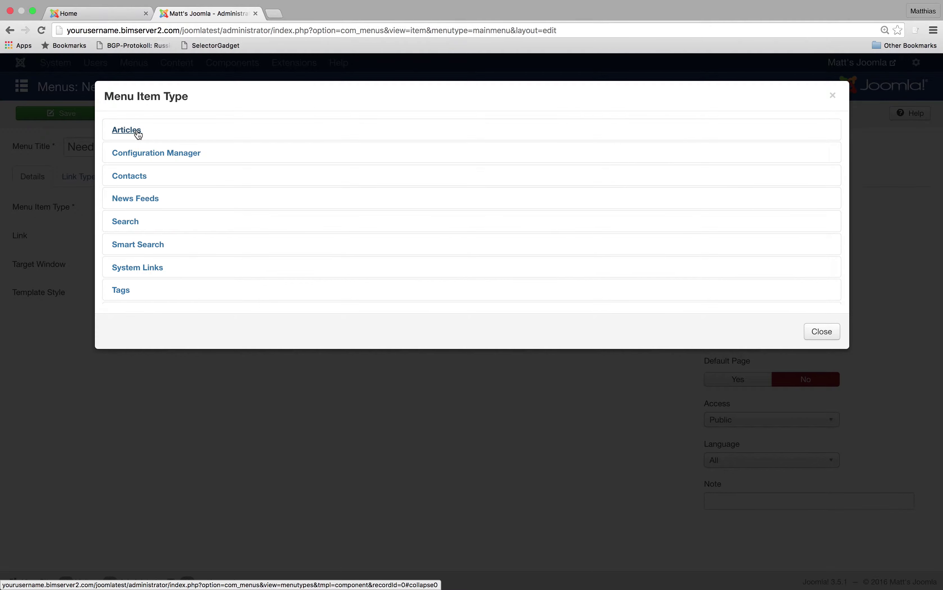
Expand the Articles item types and scroll through layouts like Category Blog, Category List and Single Article.
click(138, 134)
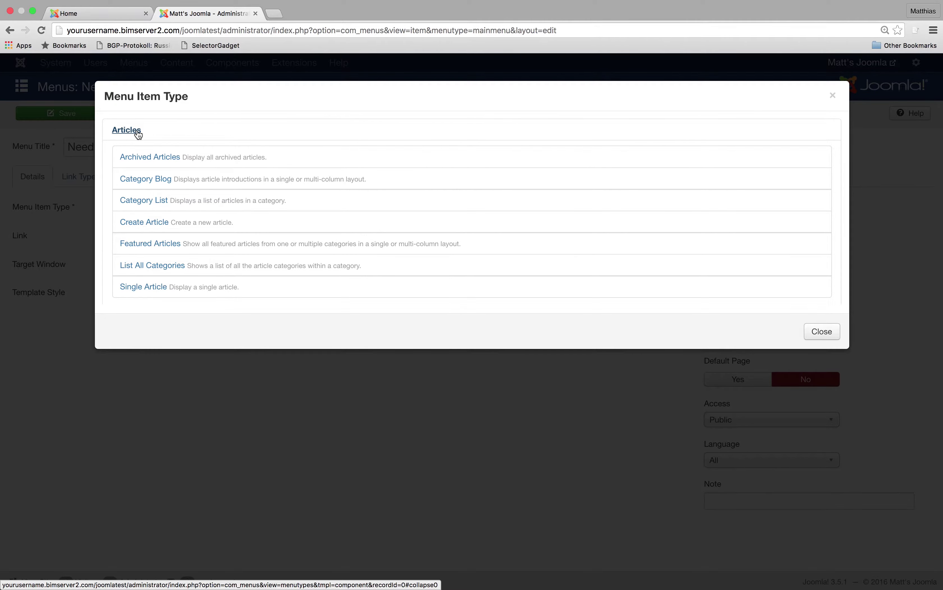
scroll(211, 187, down, 2)
scroll(183, 168, up, 2)
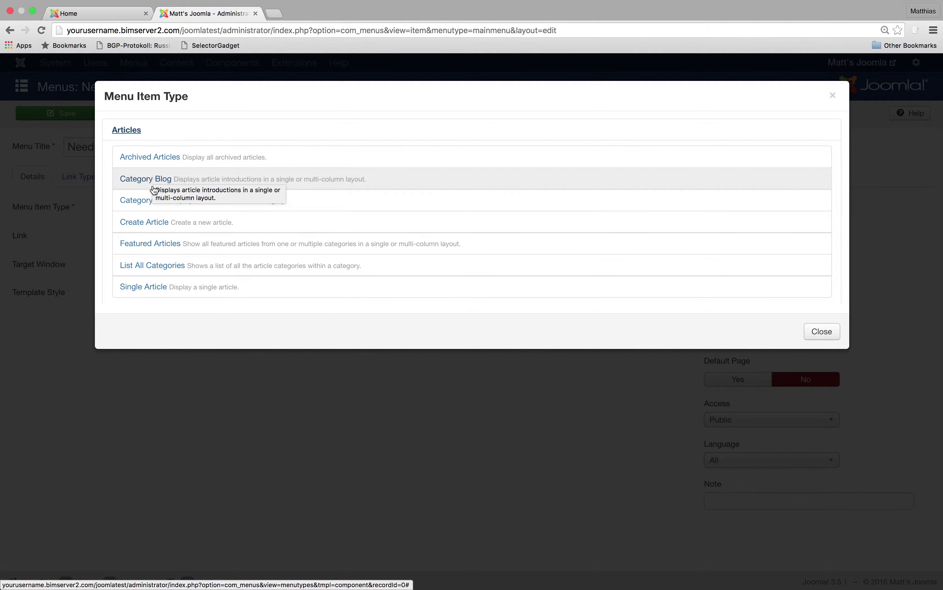
scroll(186, 205, down, 1)
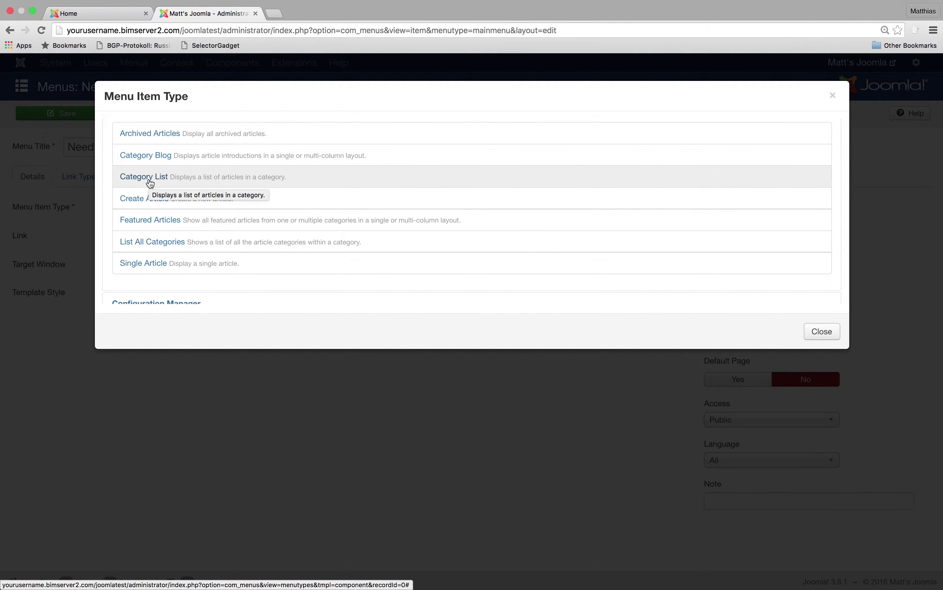
scroll(177, 202, down, 1)
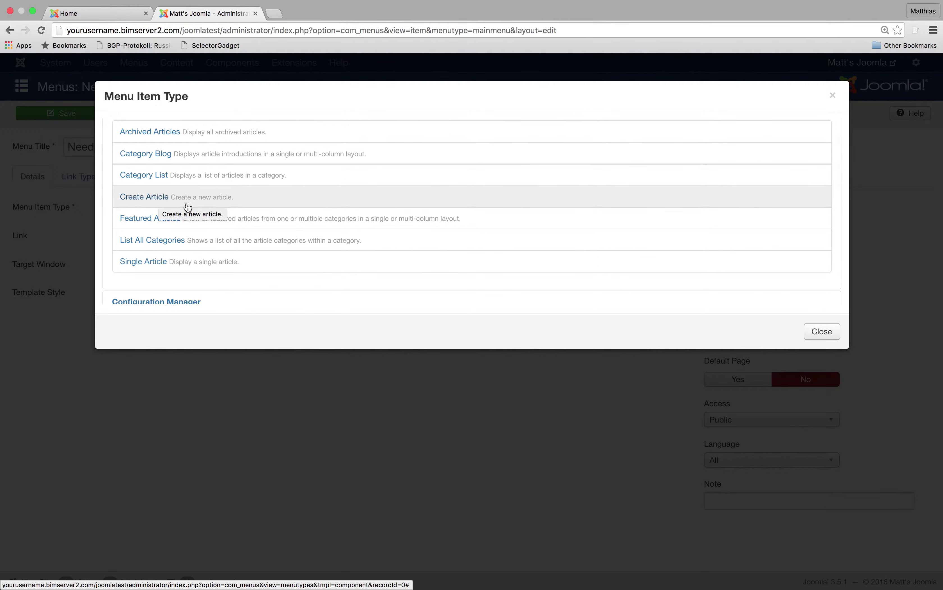
scroll(142, 222, down, 1)
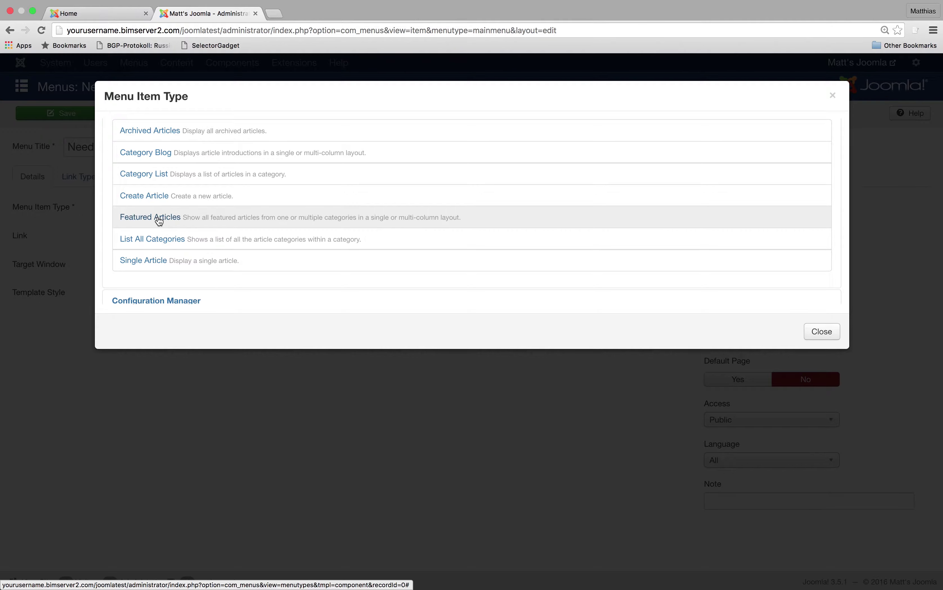
scroll(158, 221, down, 2)
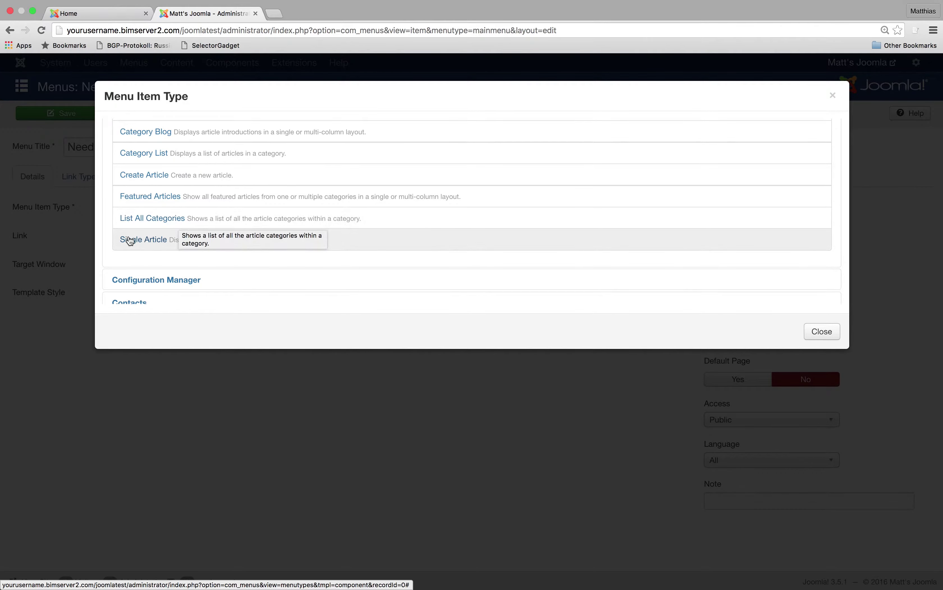
scroll(169, 243, down, 1)
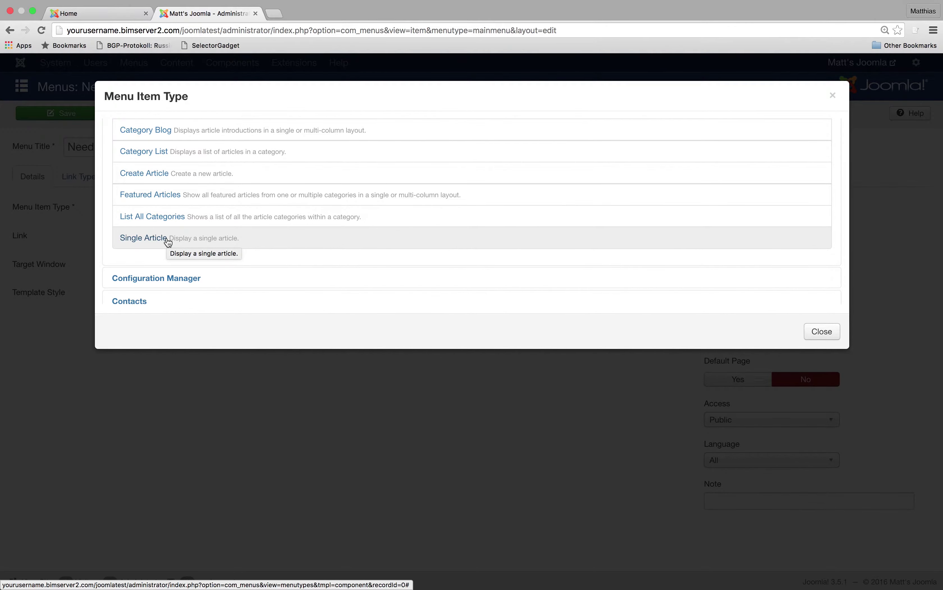
scroll(169, 243, up, 1)
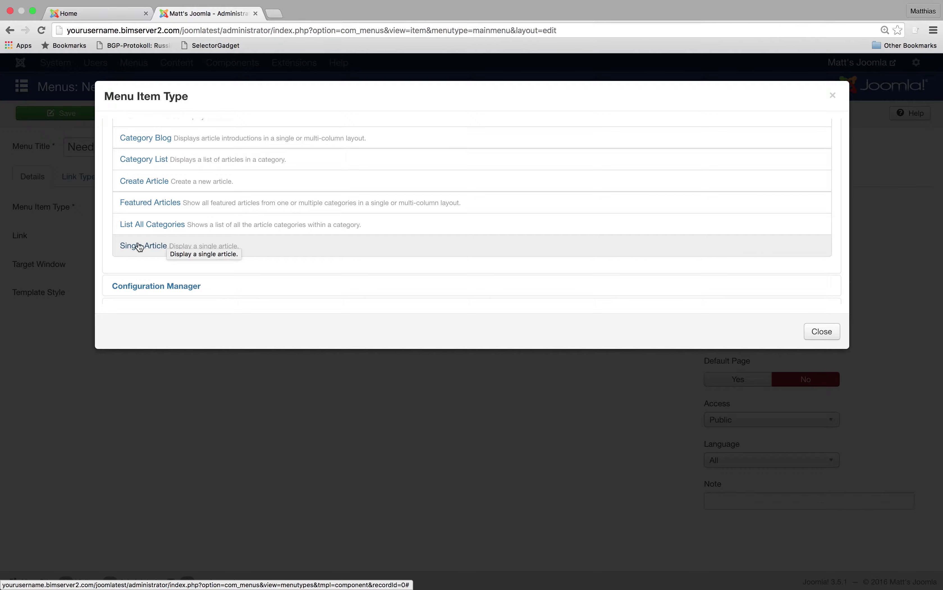
scroll(135, 246, up, 3)
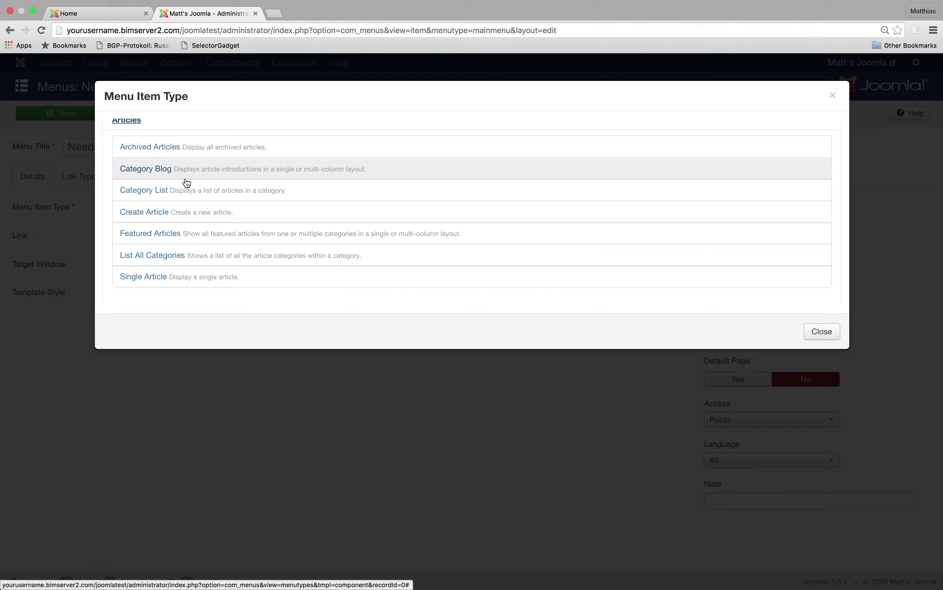
Make the item a Category List of the '- Needle trees' category and save it.
click(164, 192)
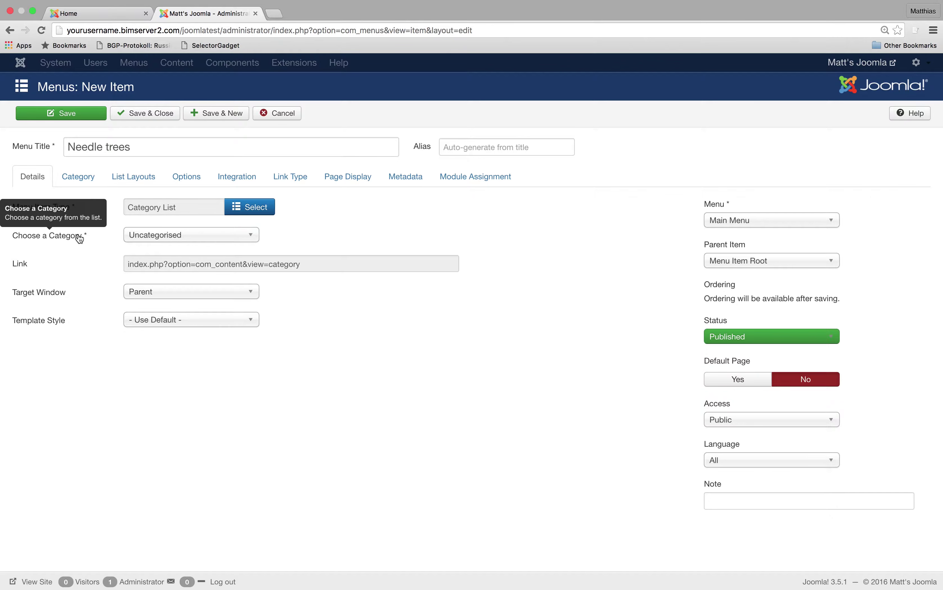
click(171, 236)
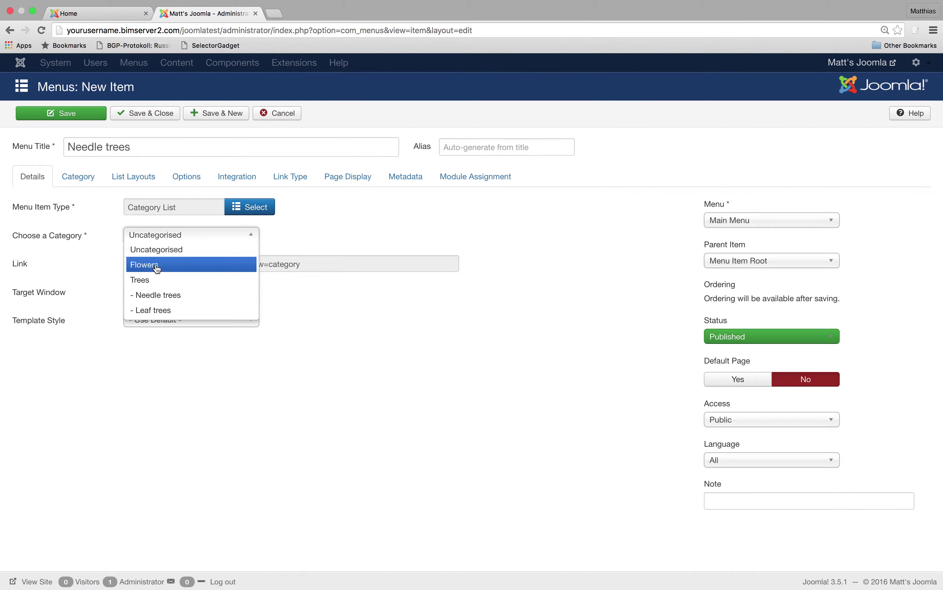
click(164, 295)
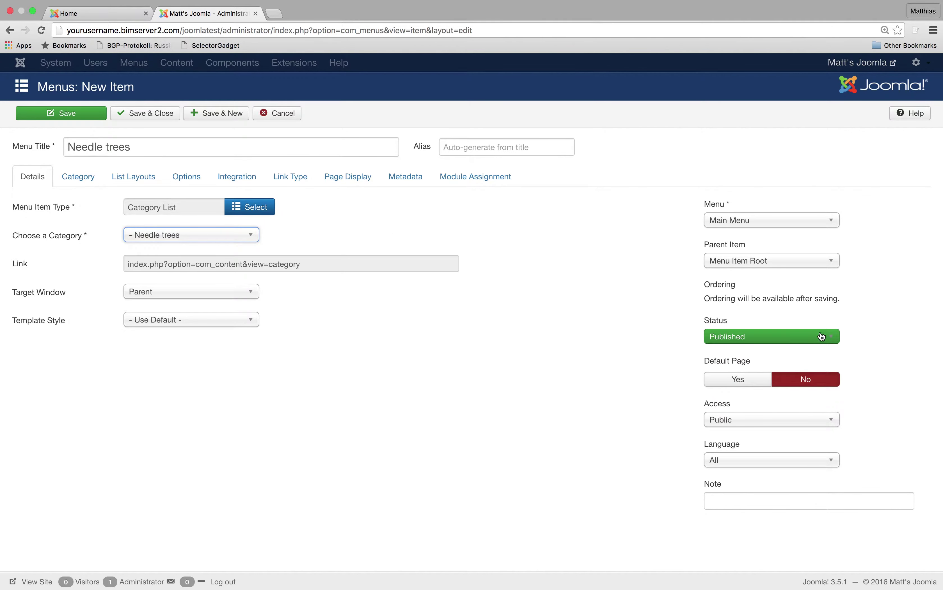
click(150, 117)
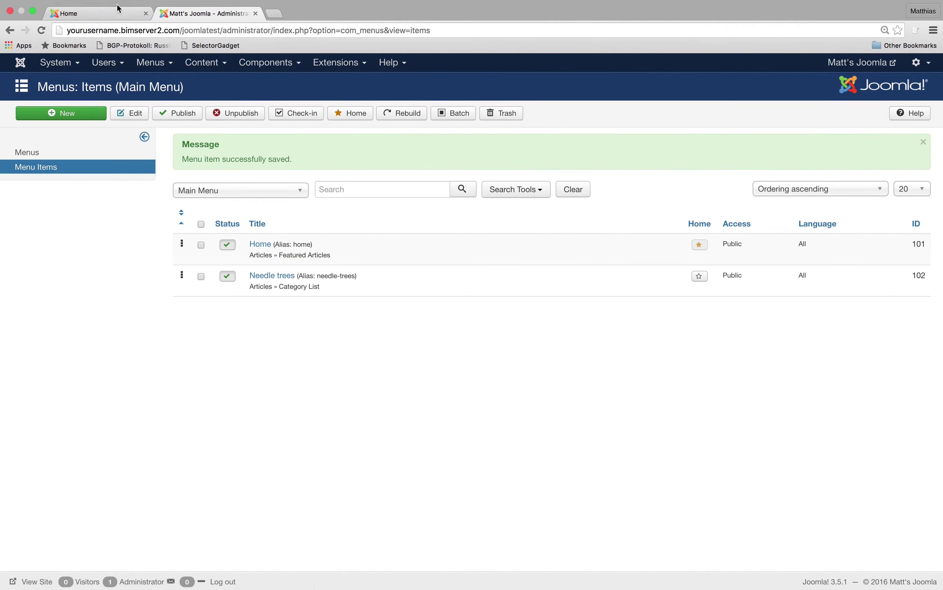
Reload the public site and check the Needle trees page lists Fir and Red cedar, then return to admin.
click(117, 10)
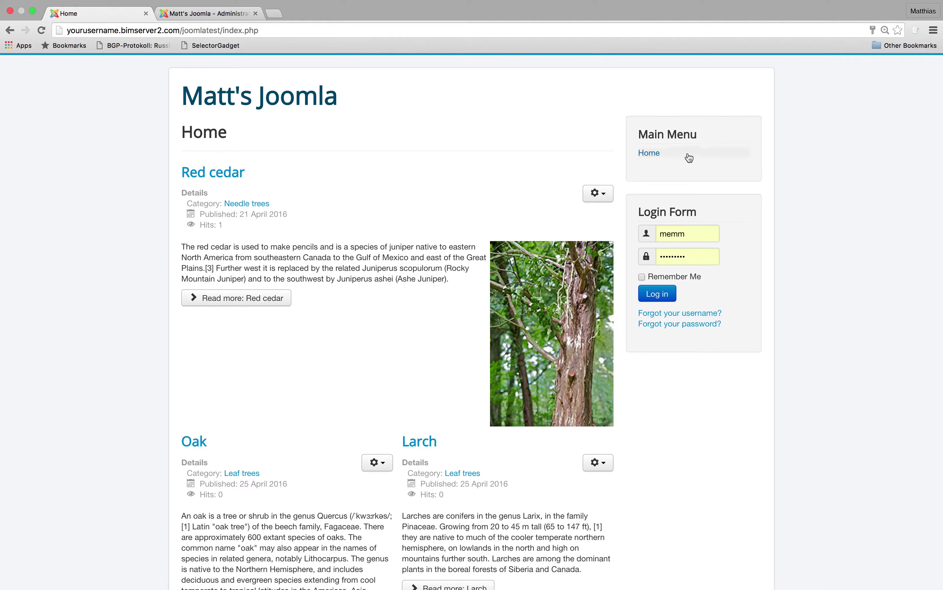
click(41, 33)
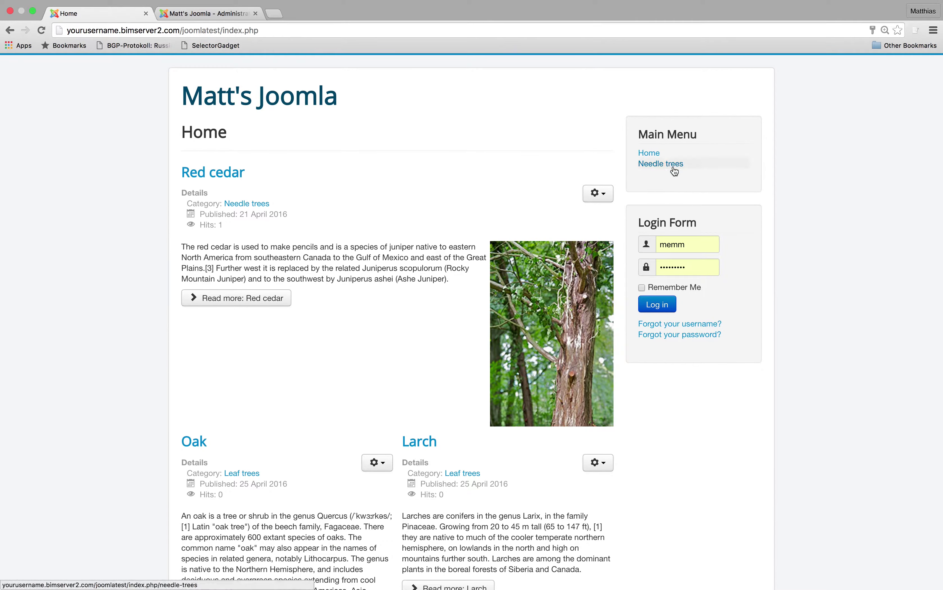
click(676, 171)
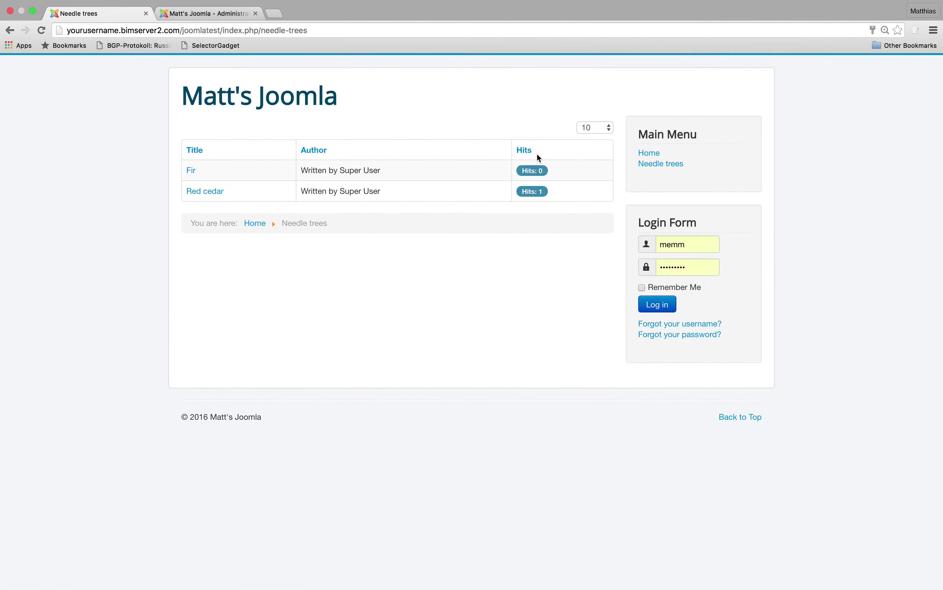
click(213, 14)
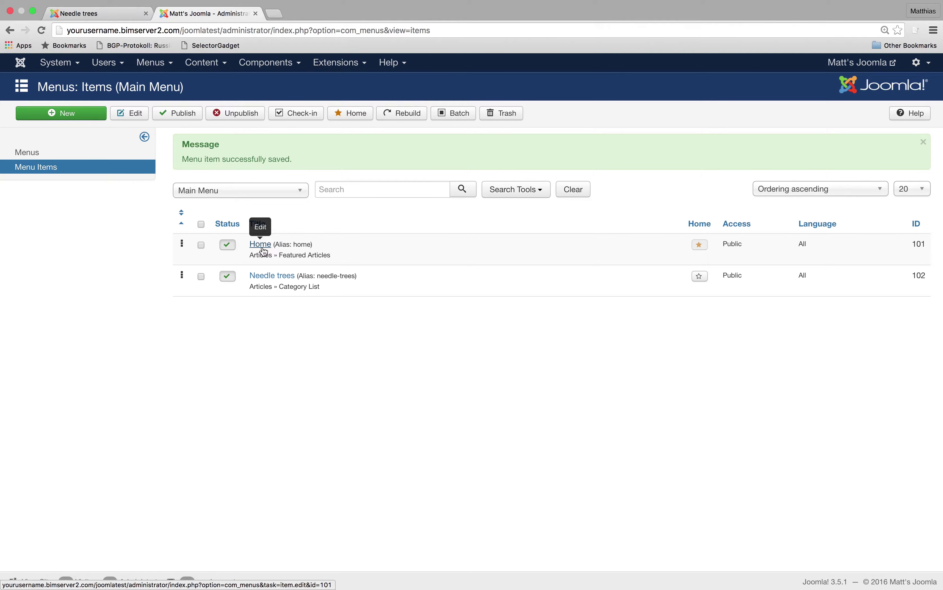
Set Show Author in List and Show Hits in List to Hide for Needle trees, then save and close.
click(269, 276)
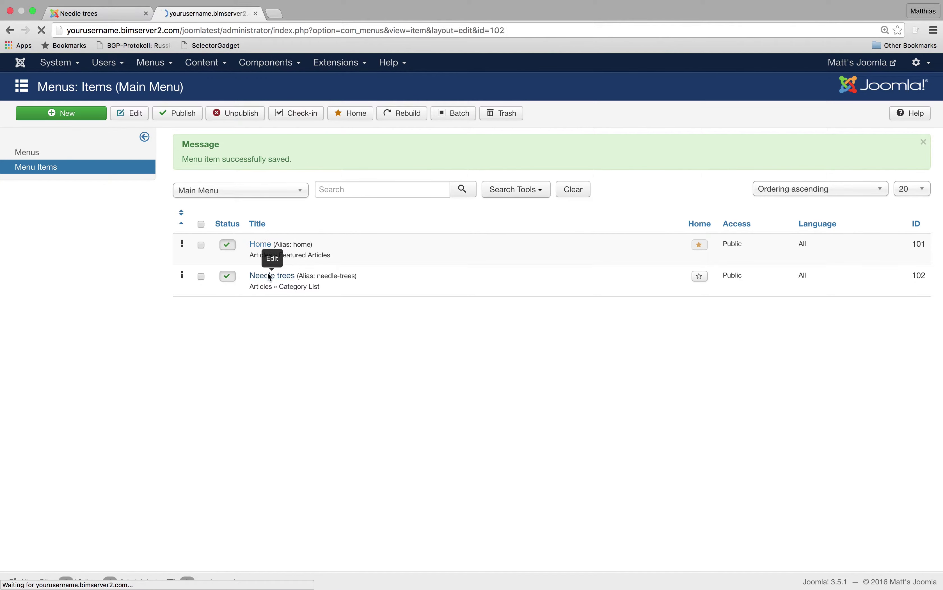
click(136, 182)
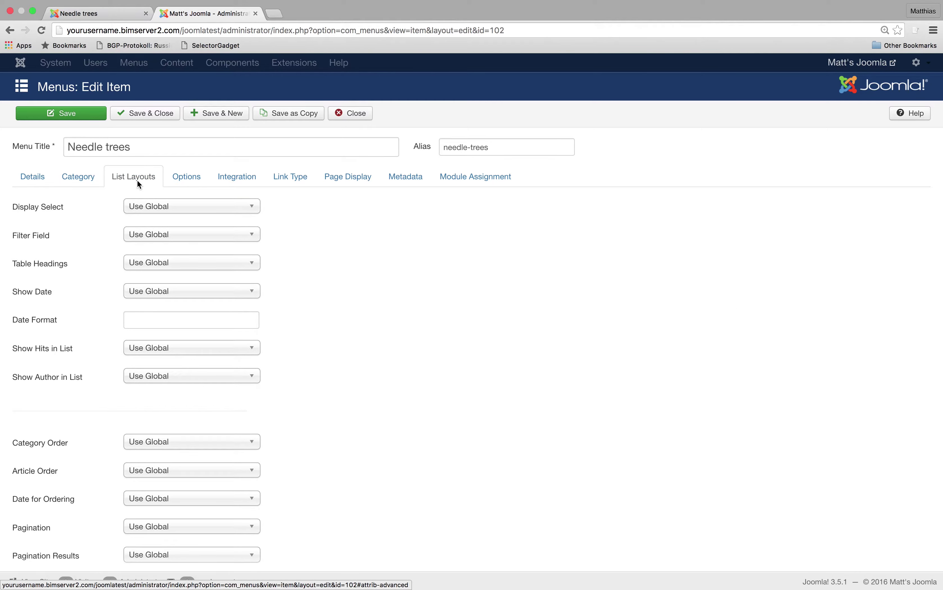
scroll(374, 419, down, 3)
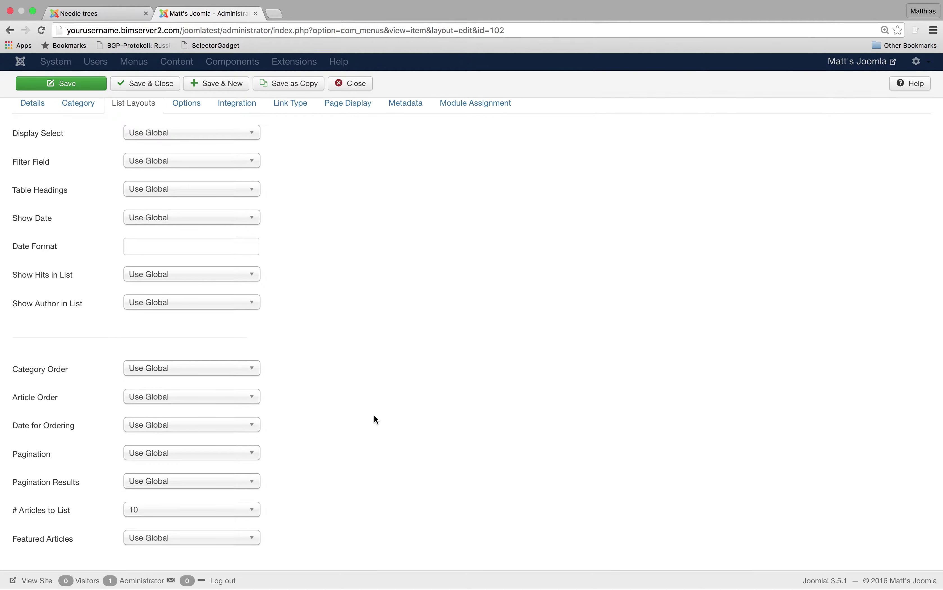
scroll(374, 416, up, 2)
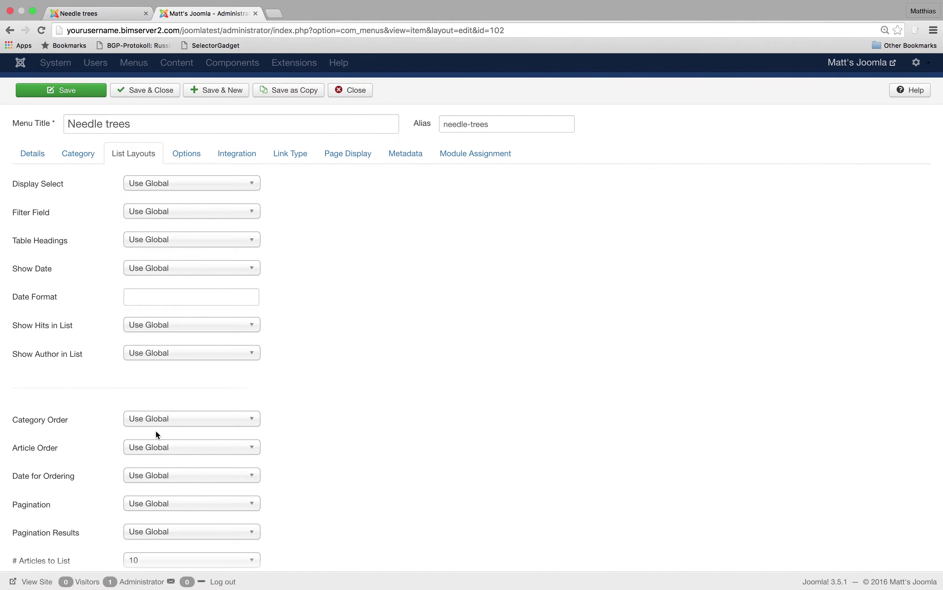
click(176, 354)
click(164, 382)
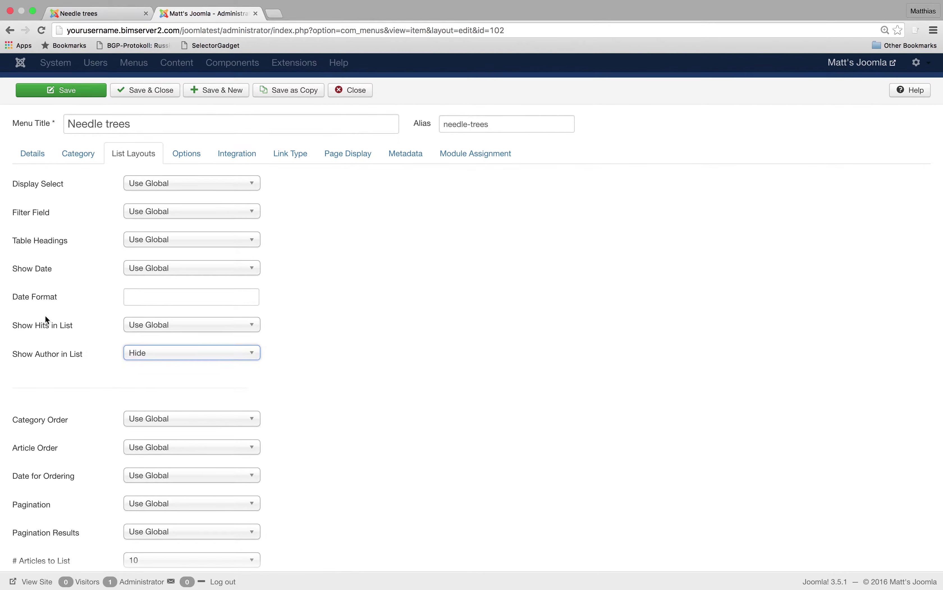
click(170, 327)
click(171, 353)
click(133, 90)
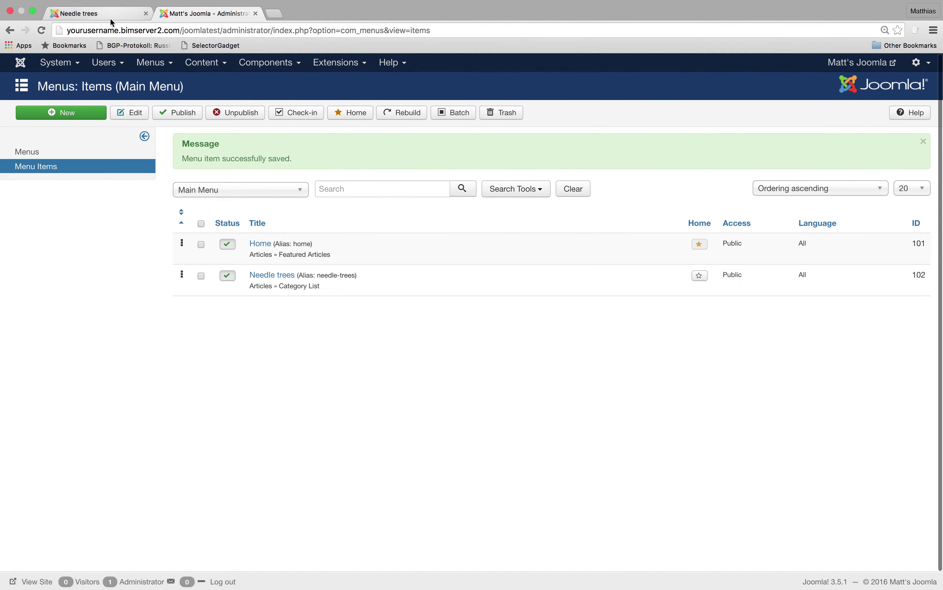
click(110, 16)
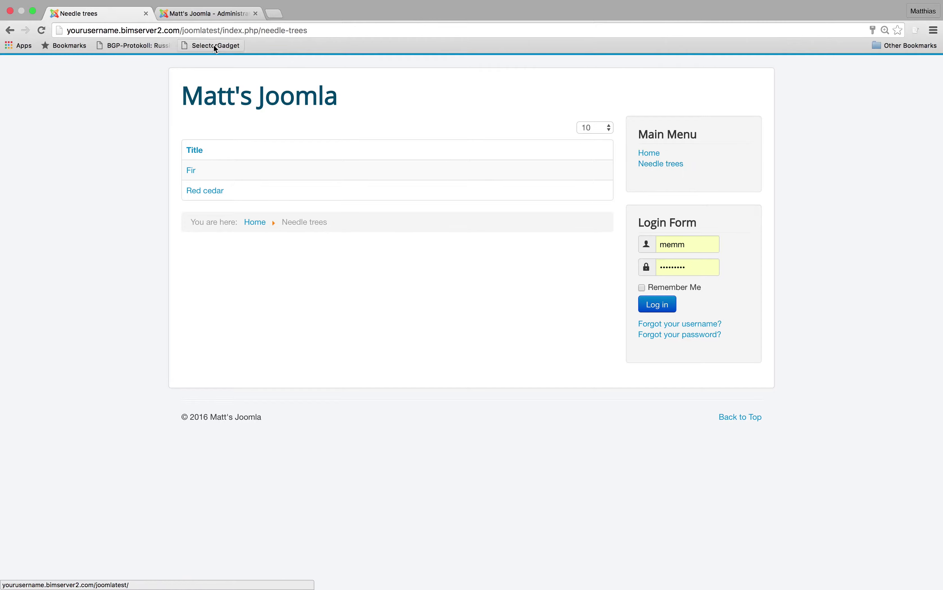
click(217, 15)
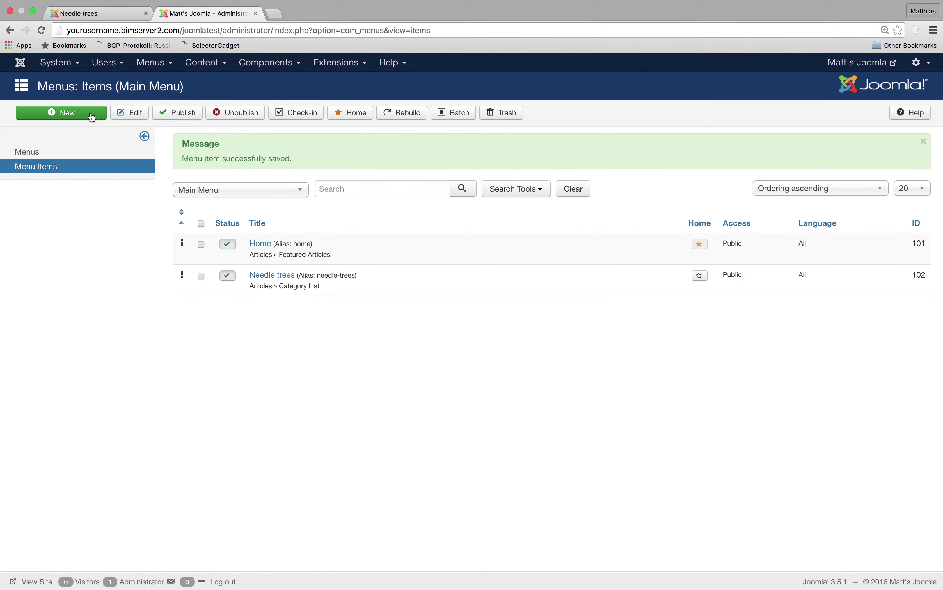
Create a 'Leaf trees' menu item as an Articles Category Blog of the Leaf trees category and save it.
click(63, 114)
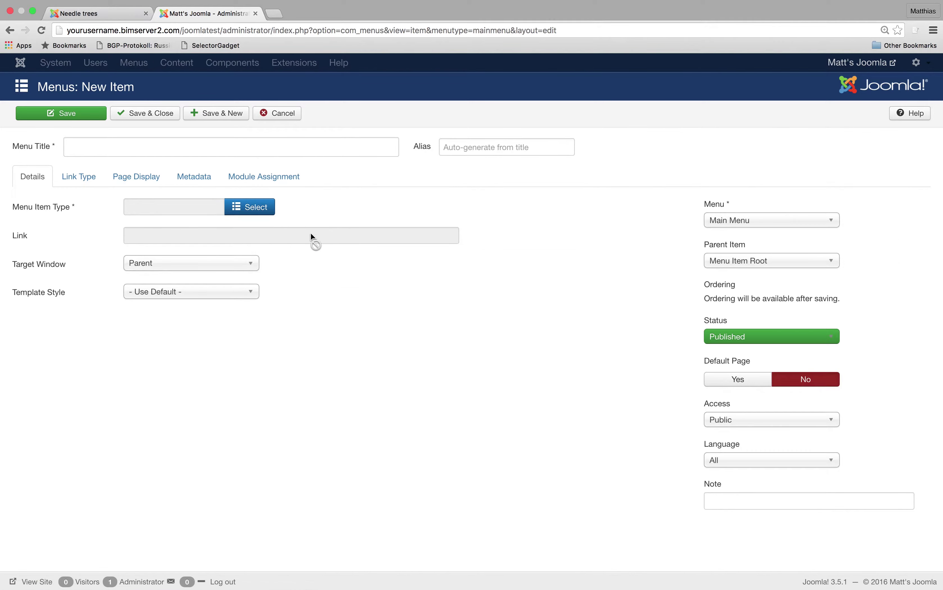
click(219, 149)
text(Leaf trees)
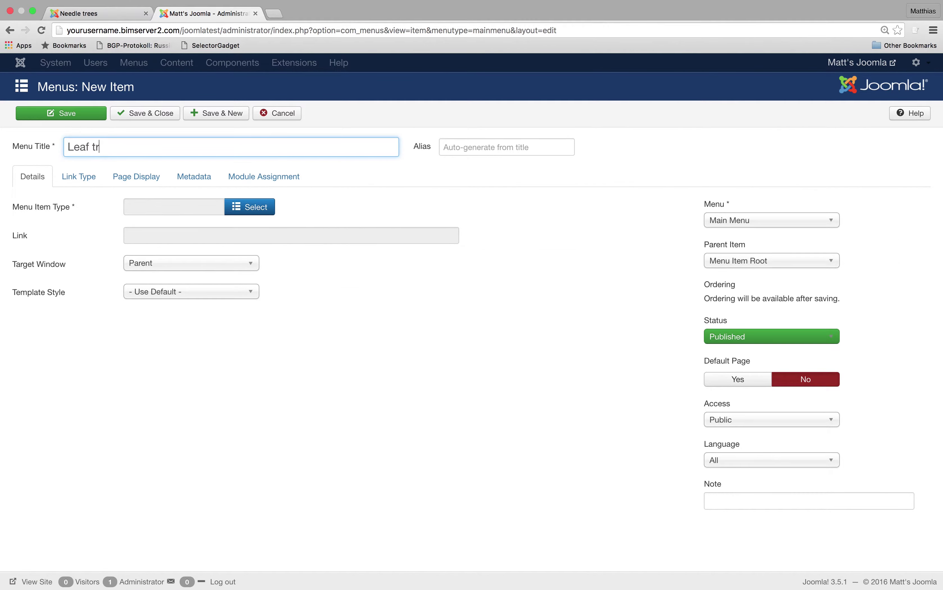
click(255, 208)
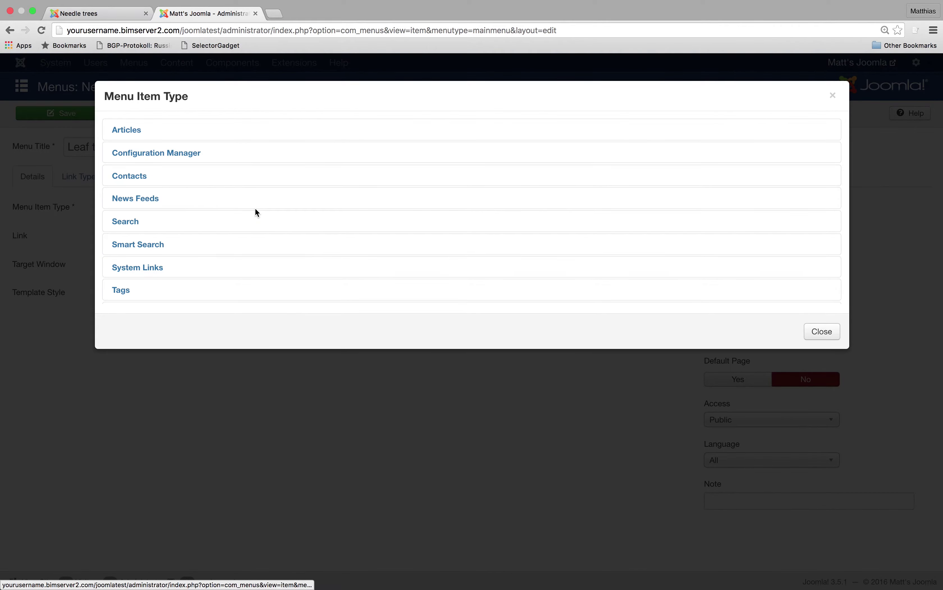
click(128, 130)
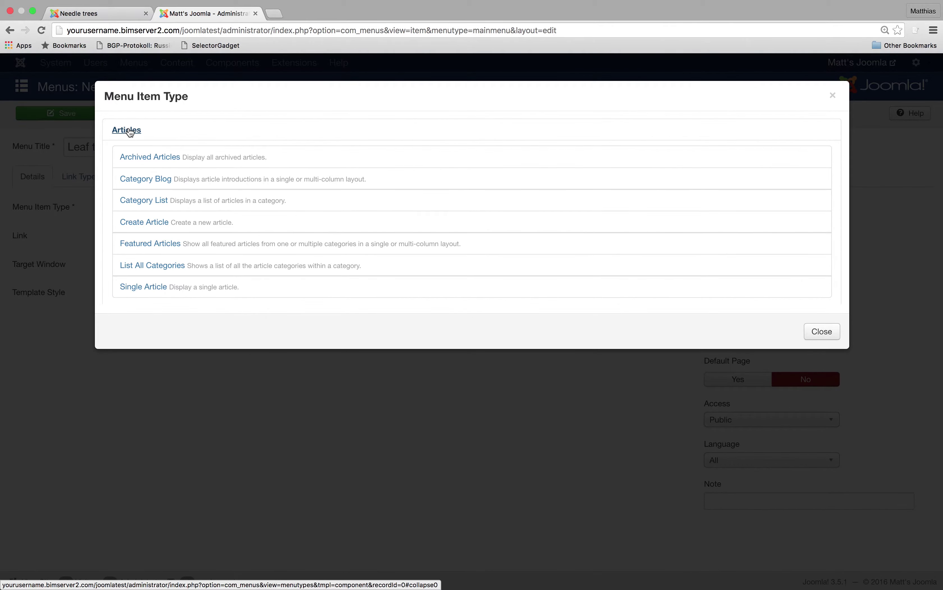
click(145, 179)
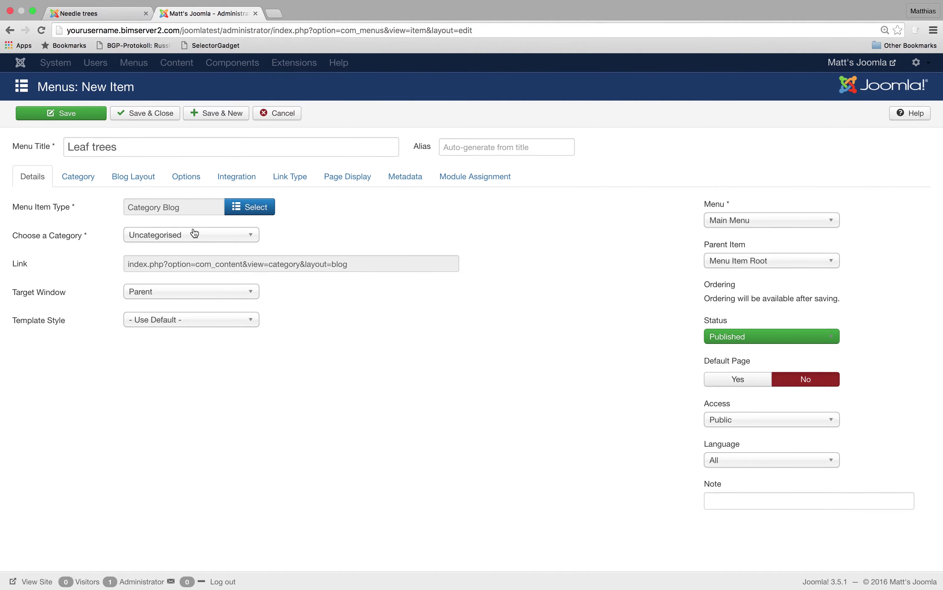
click(195, 233)
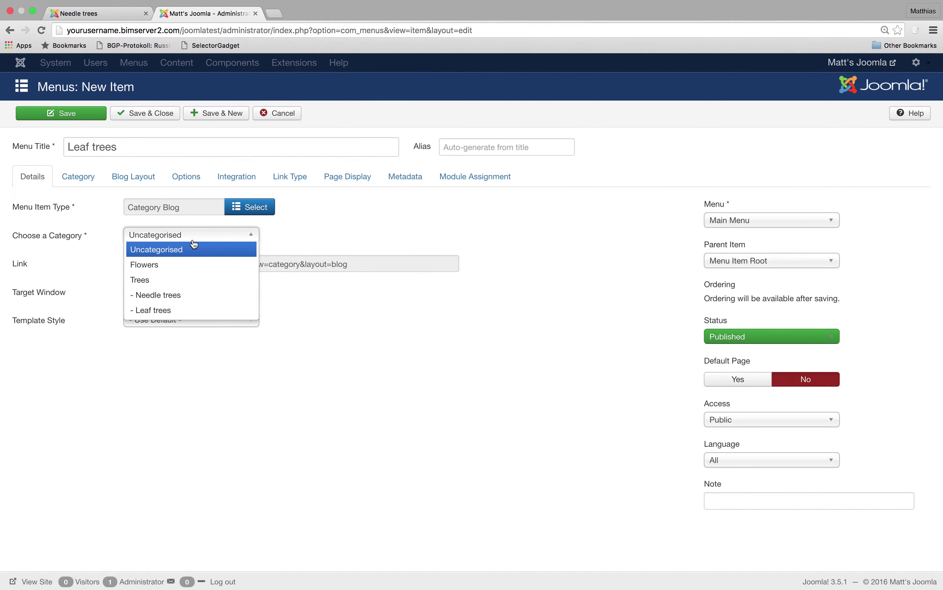
click(167, 311)
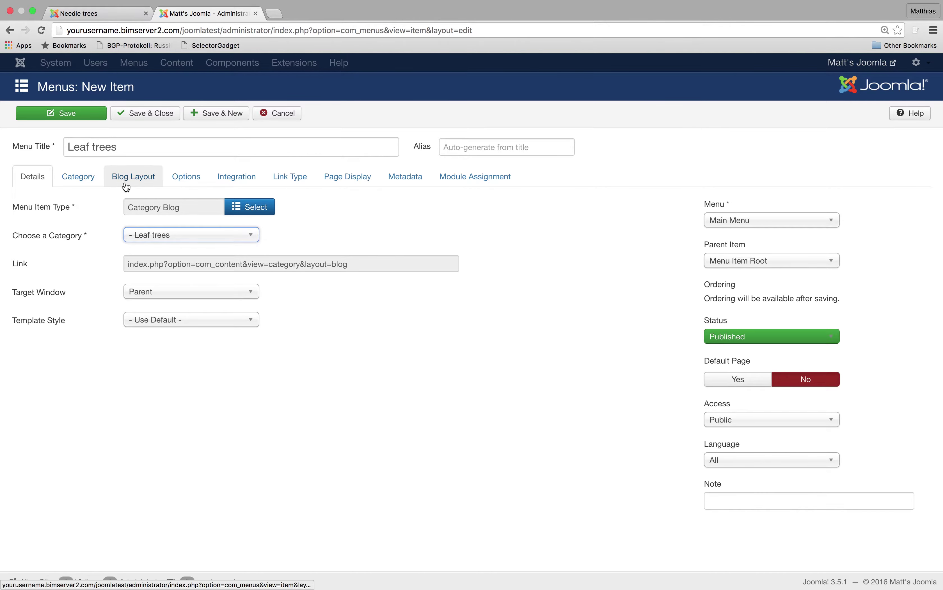
click(134, 117)
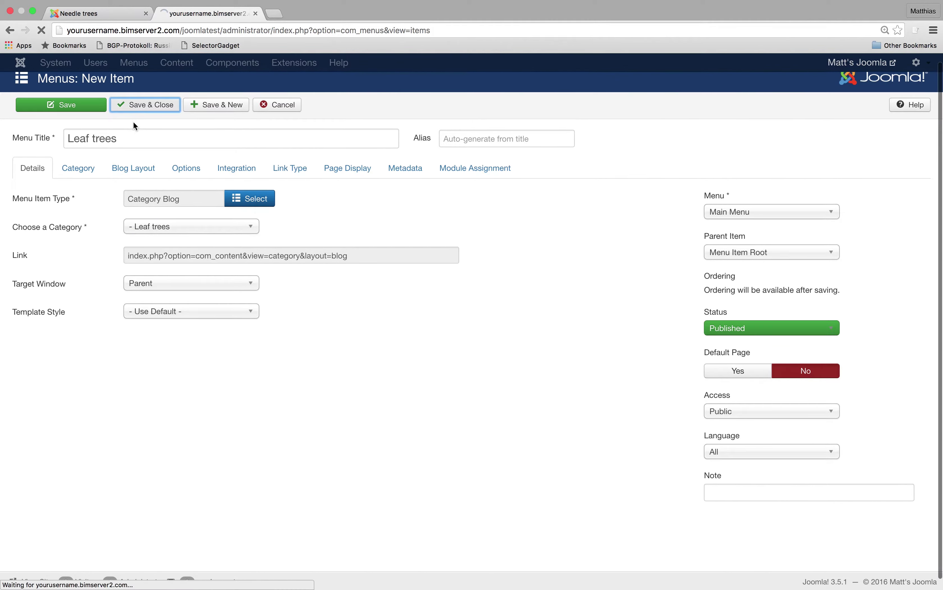
click(127, 15)
click(43, 30)
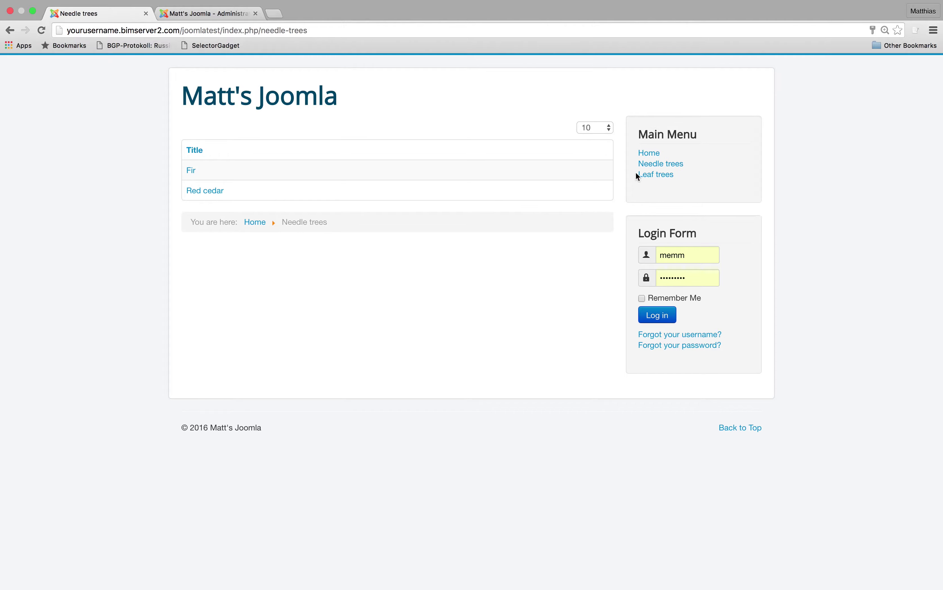
click(639, 175)
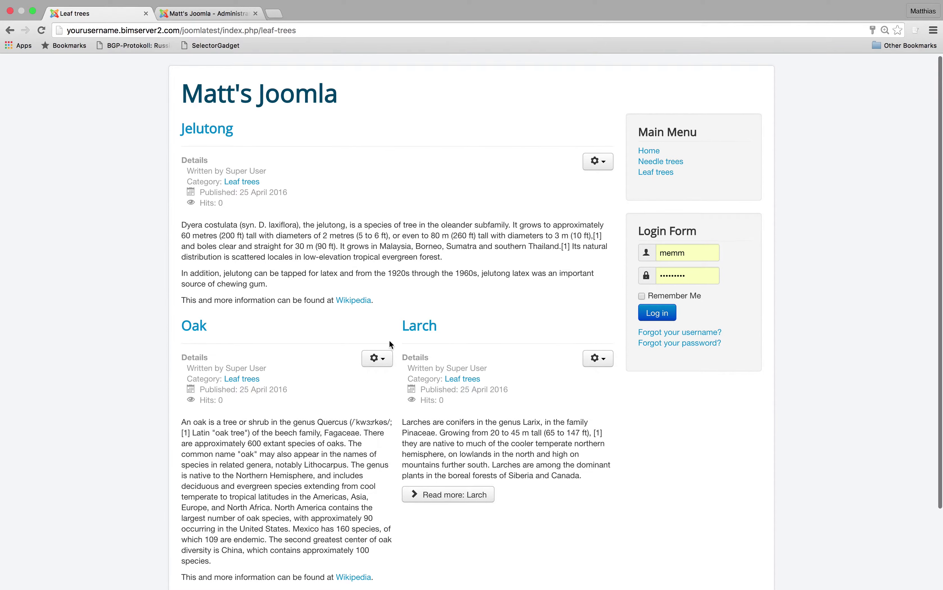
scroll(331, 279, down, 1)
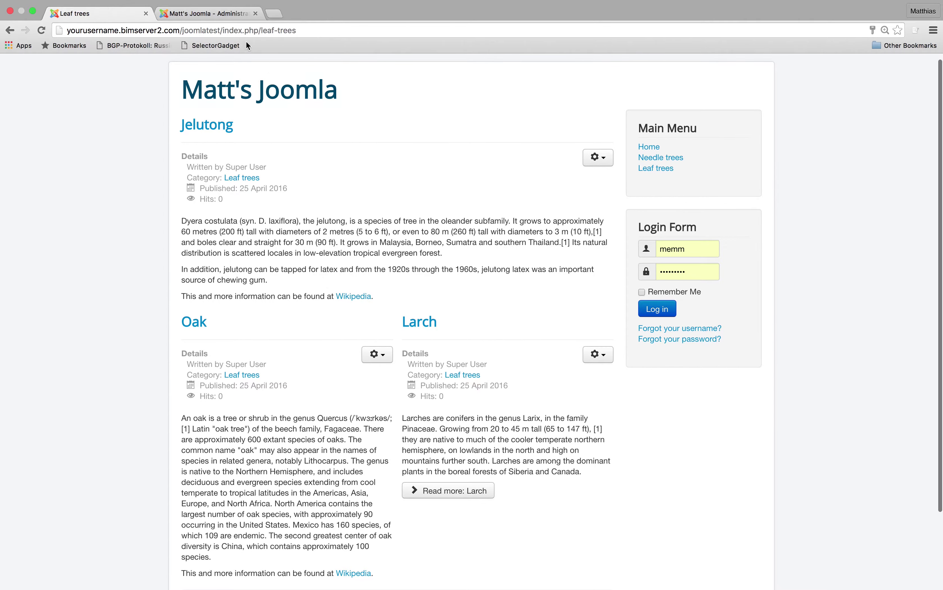
click(223, 16)
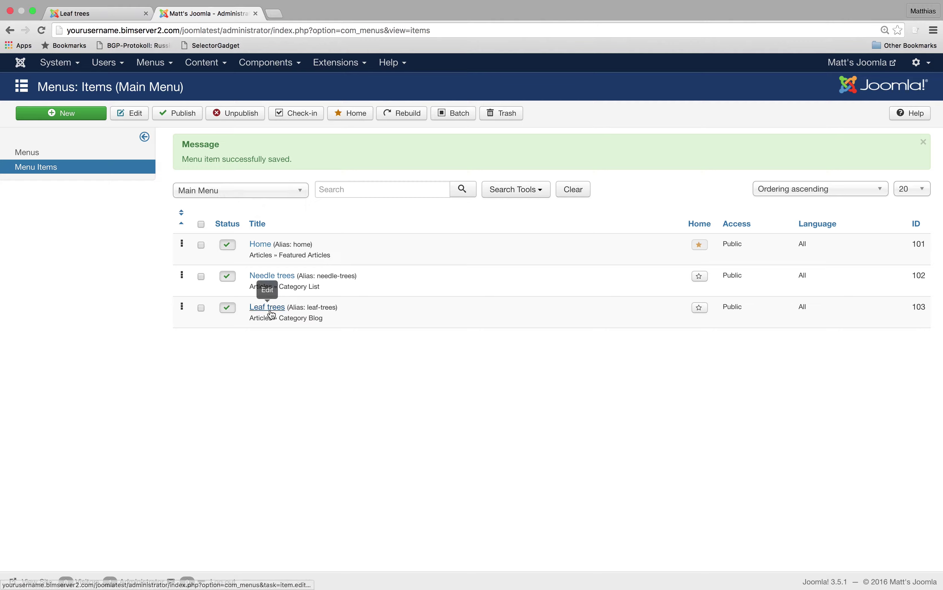
Open the Leaf trees item's Blog Layout settings and compare them with the public Leaf trees page.
click(269, 308)
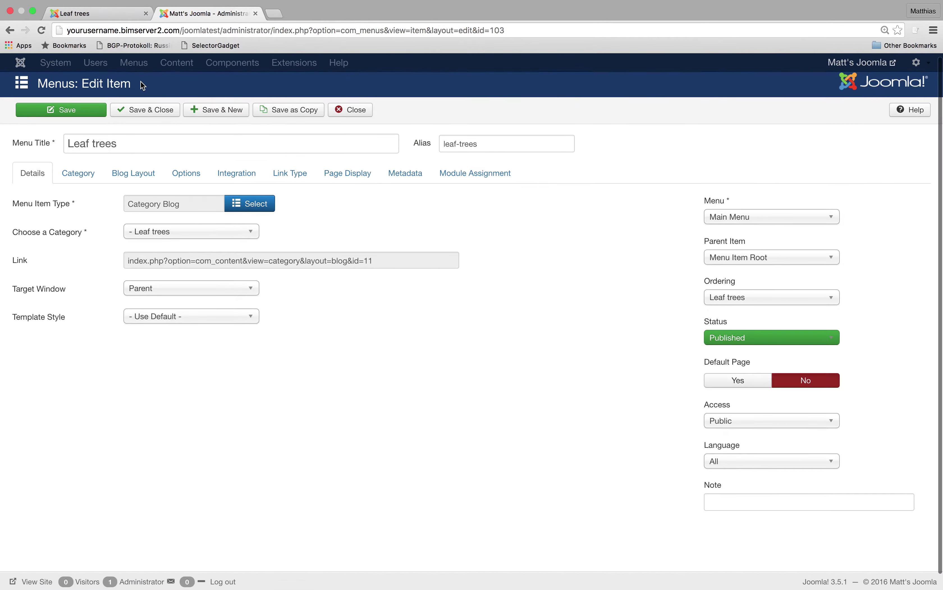
click(146, 180)
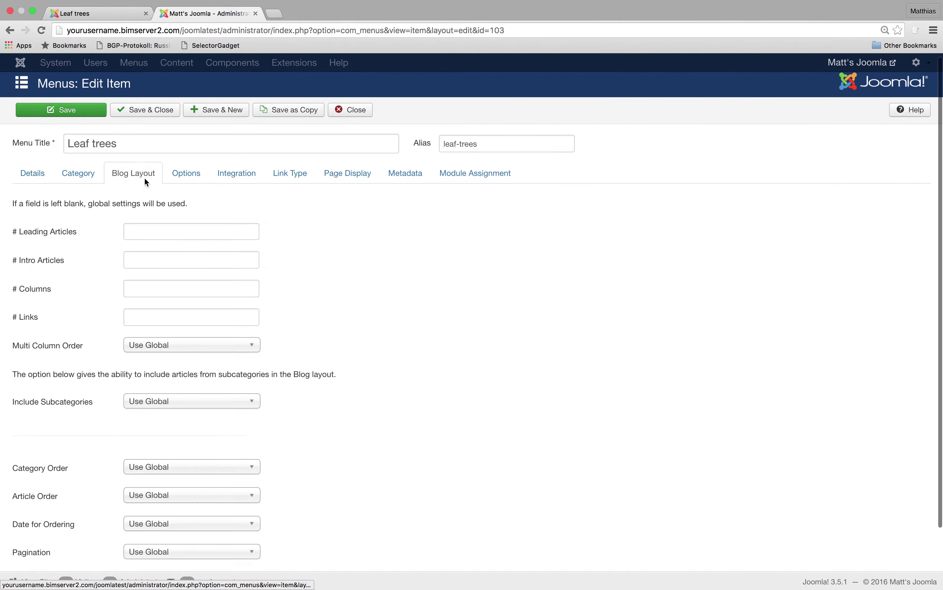
mouse_move(101, 233)
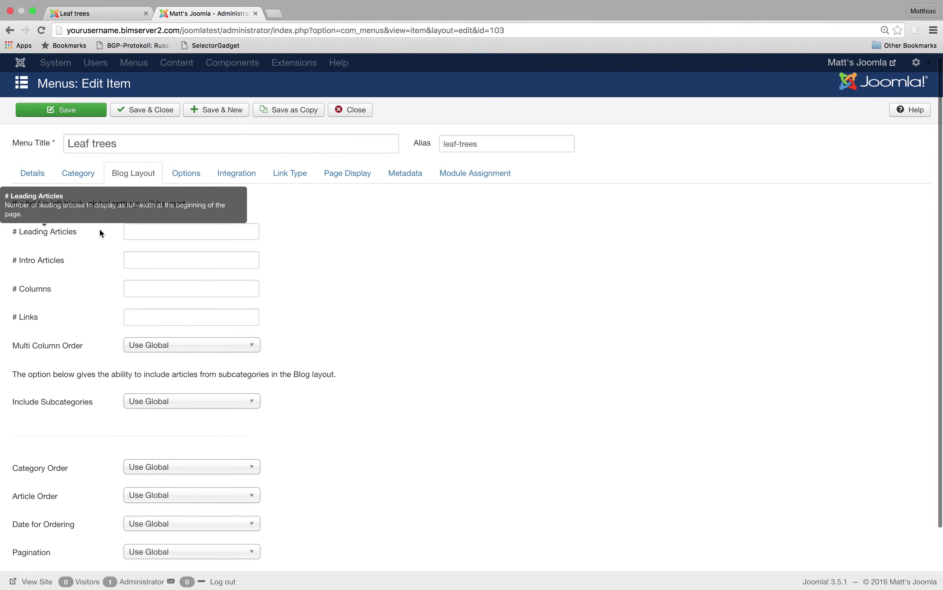
click(137, 233)
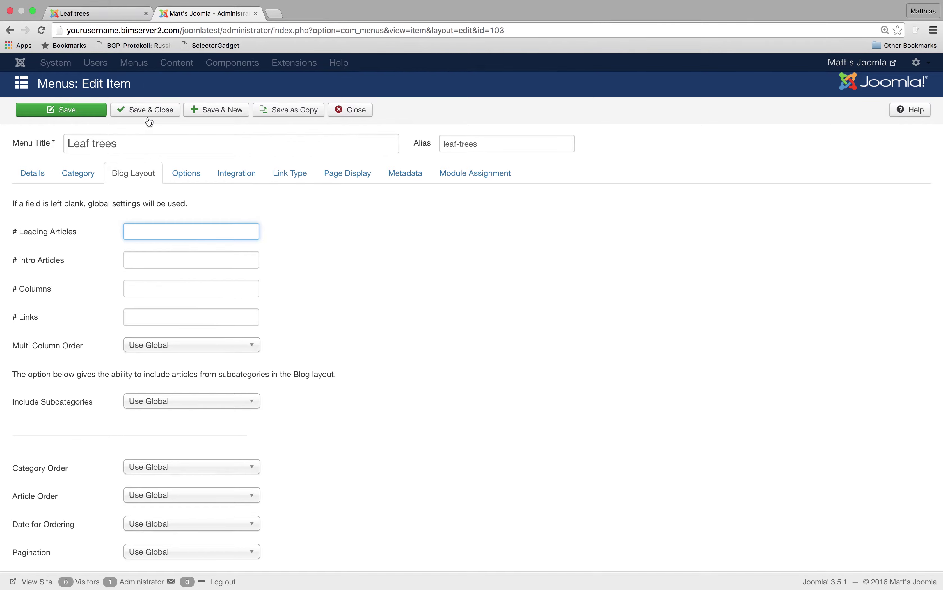
click(113, 17)
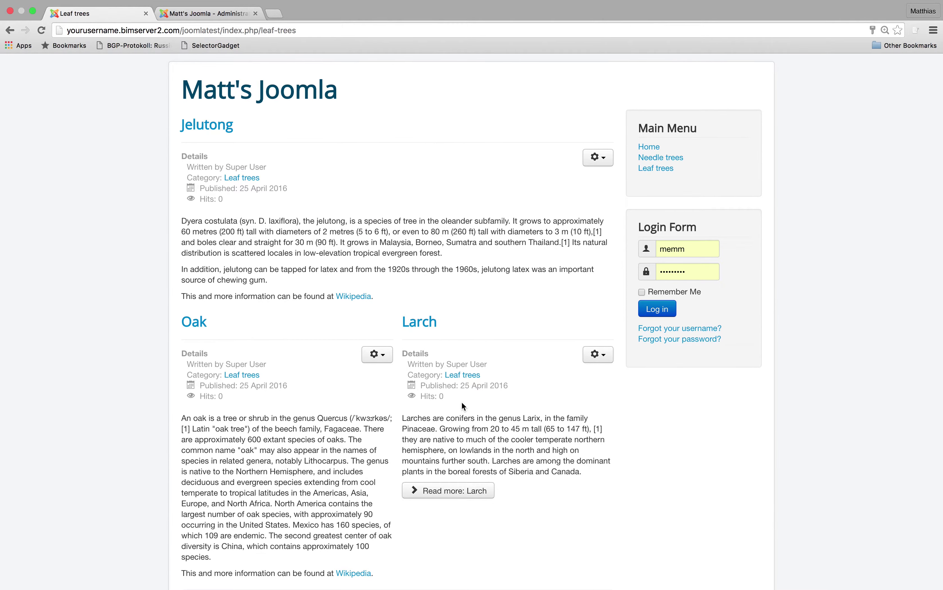
click(192, 15)
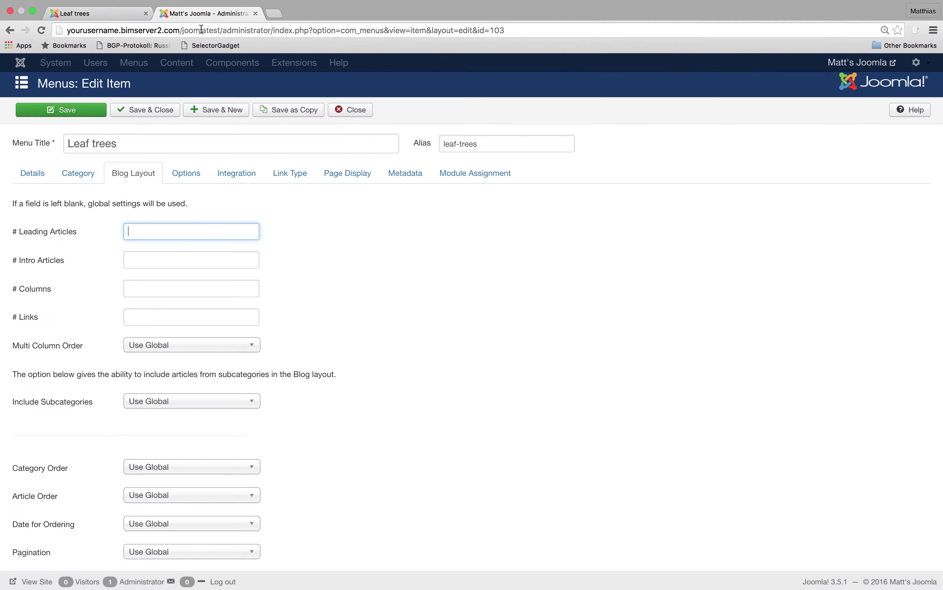
Set 5 leading articles, 0 intro articles, 0 columns and 0 links, then save.
text(5)
click(178, 255)
text(0)
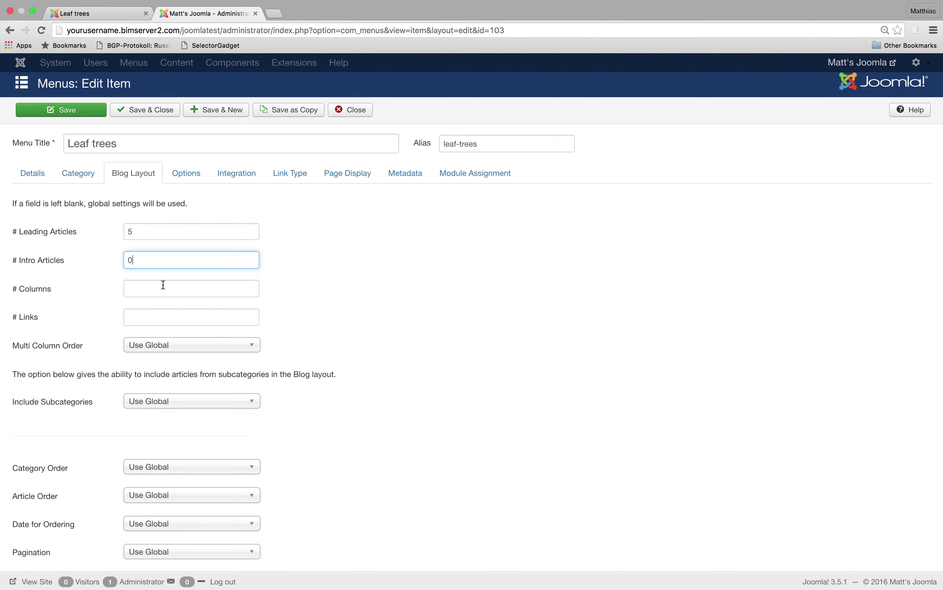
click(161, 284)
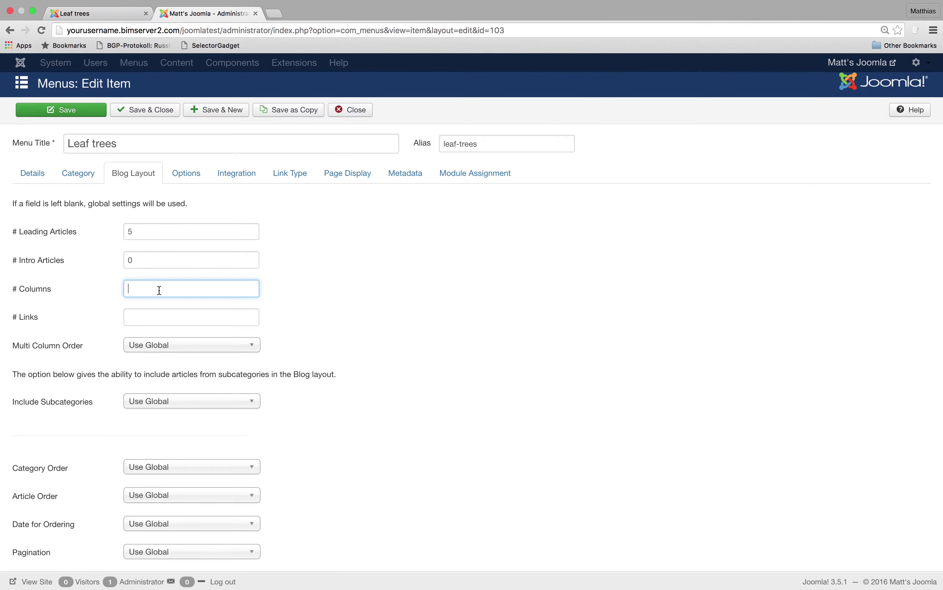
text(0)
click(149, 316)
text(0)
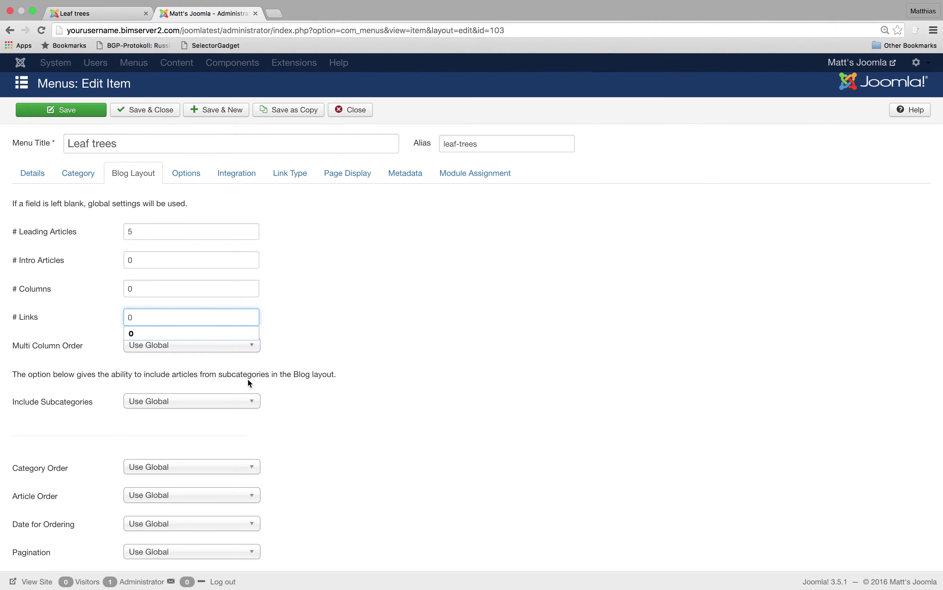
click(419, 403)
scroll(284, 417, down, 3)
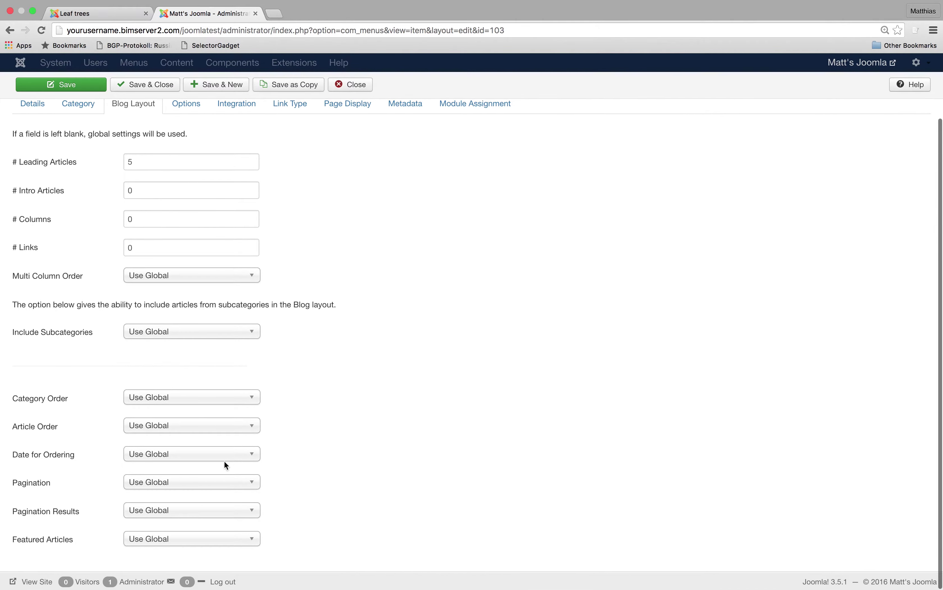
click(78, 85)
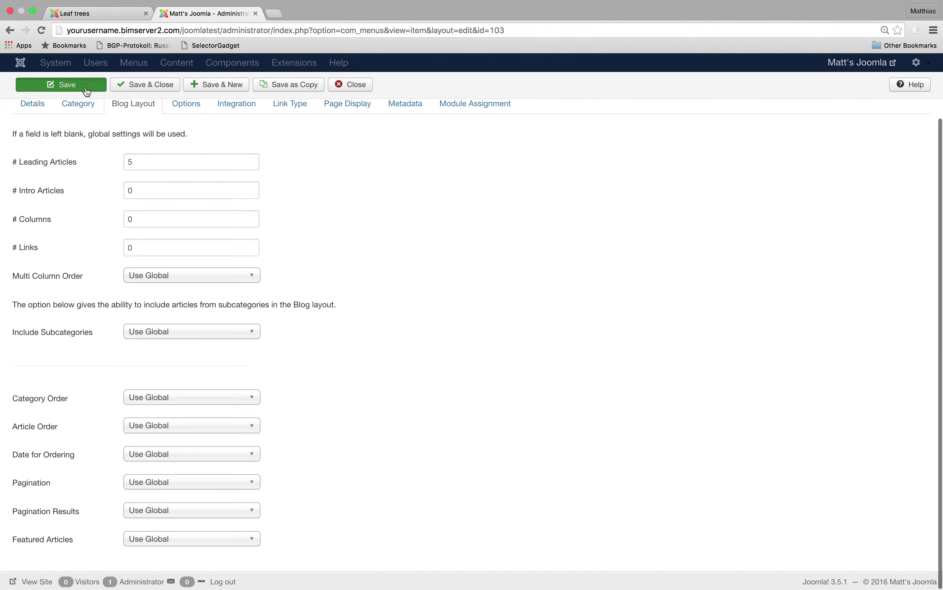
Reload the public Leaf trees page and scroll through Jelutong, Oak and Larch shown as full leading articles.
click(103, 16)
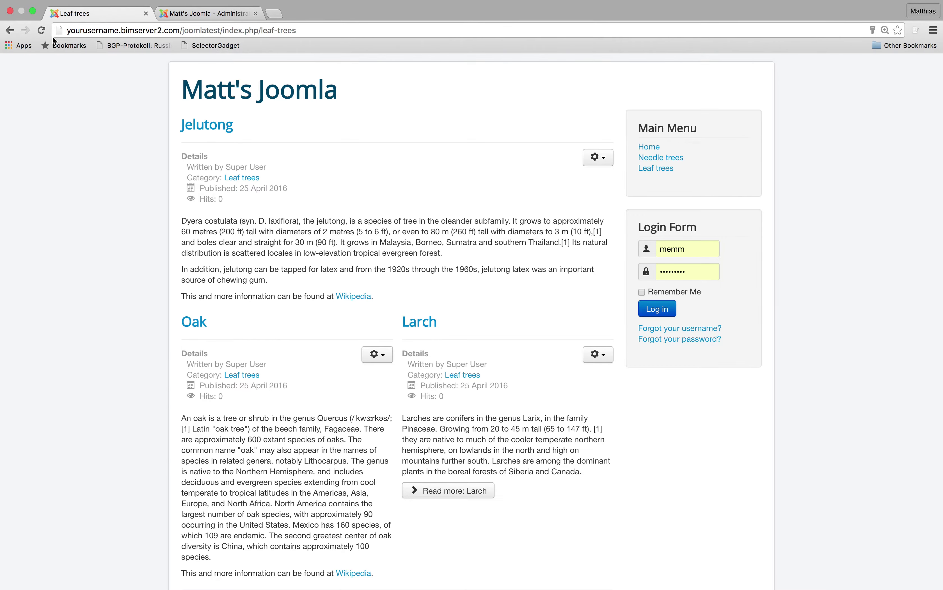
click(41, 30)
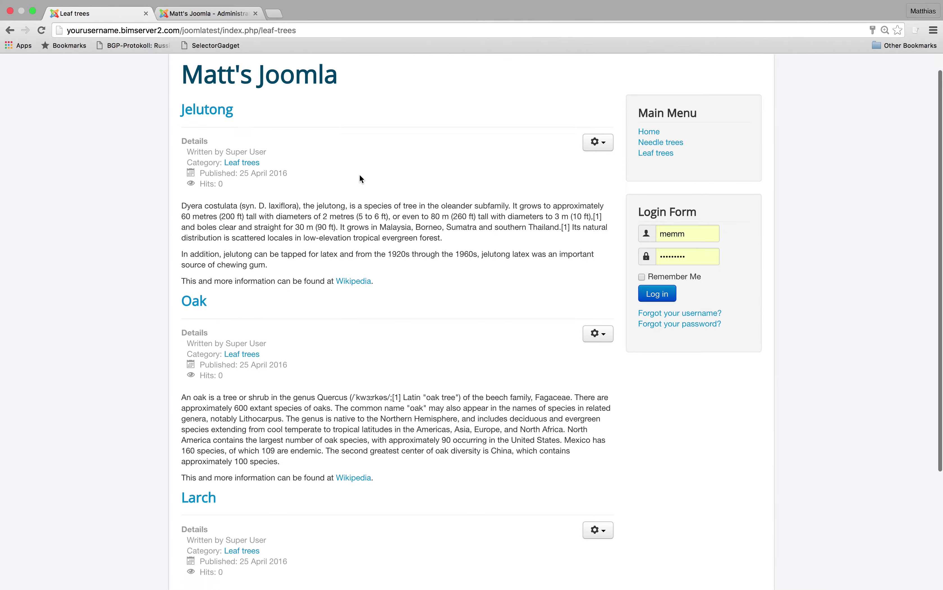
scroll(360, 174, down, 5)
scroll(354, 163, up, 3)
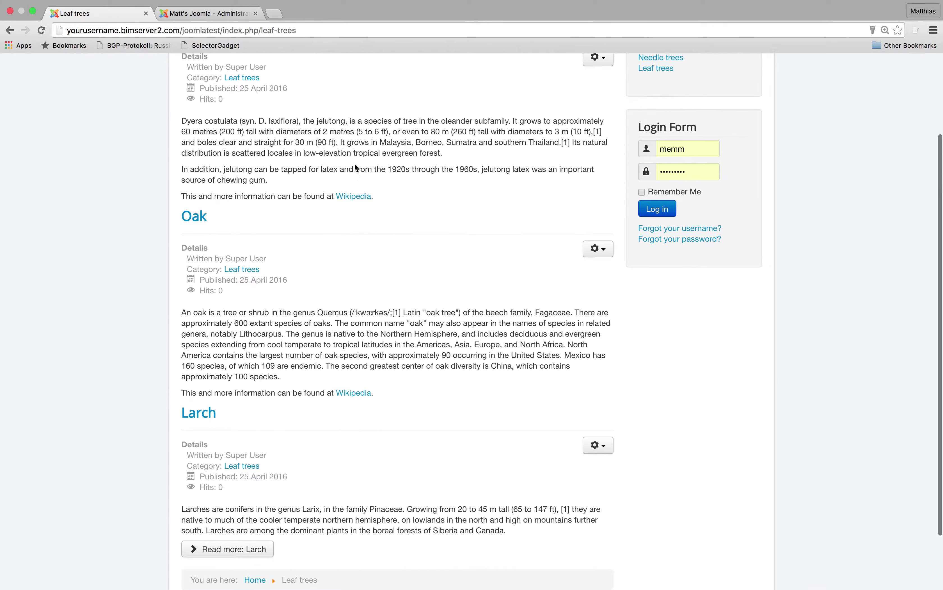
scroll(329, 500, up, 2)
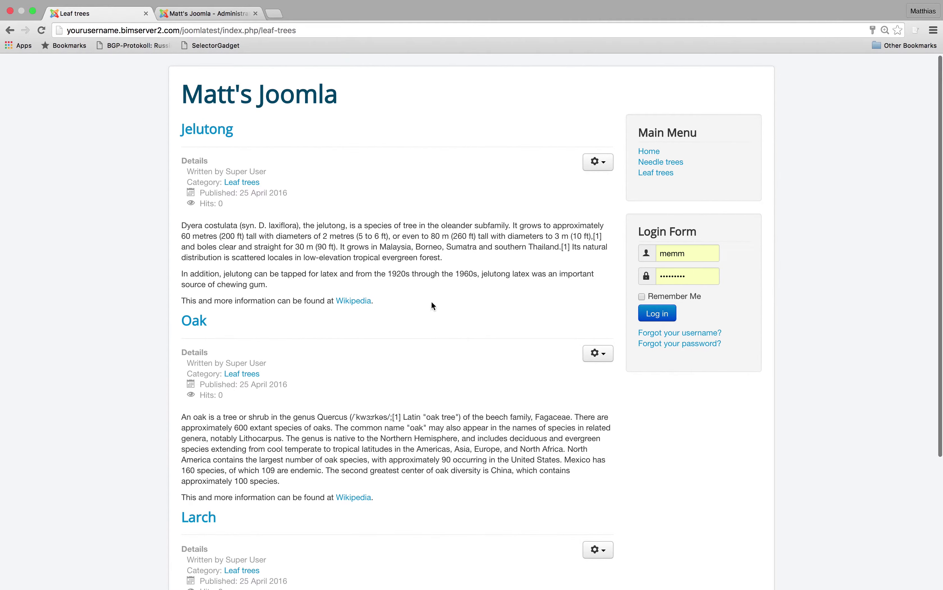
Save and close Leaf trees, then start a new Main Menu item titled 'Tree of the month'.
click(229, 16)
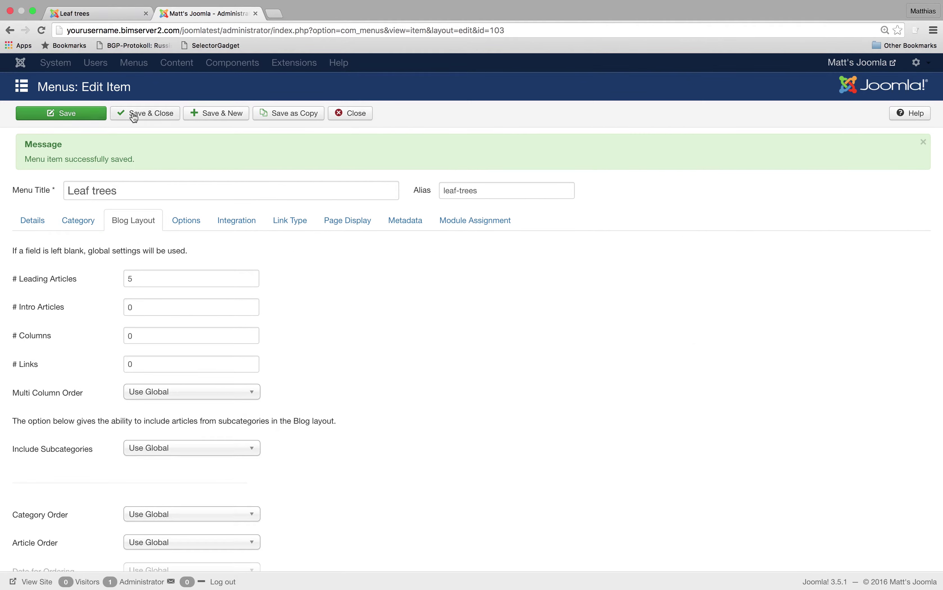
click(142, 114)
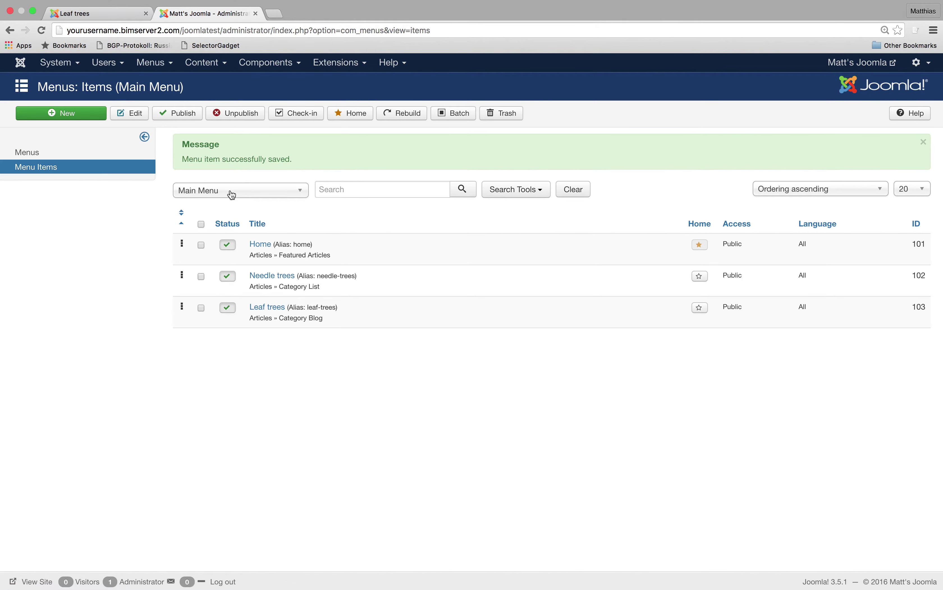
click(46, 117)
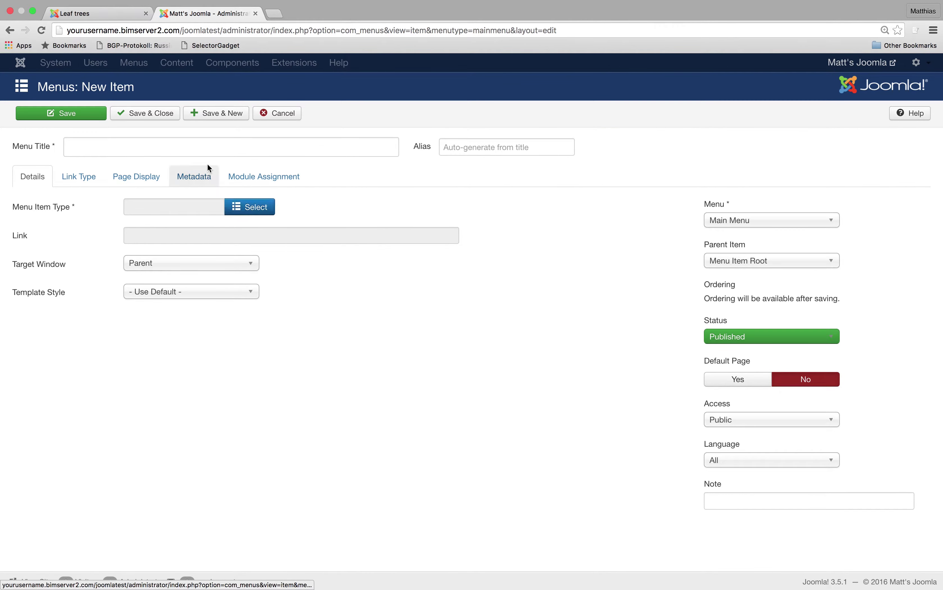
click(216, 147)
text(Tree of the)
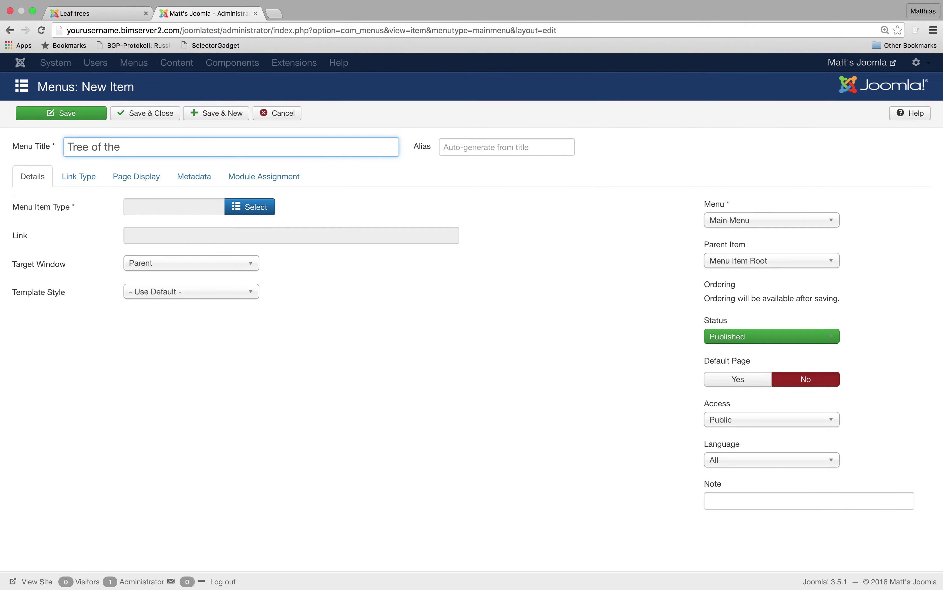
text( month)
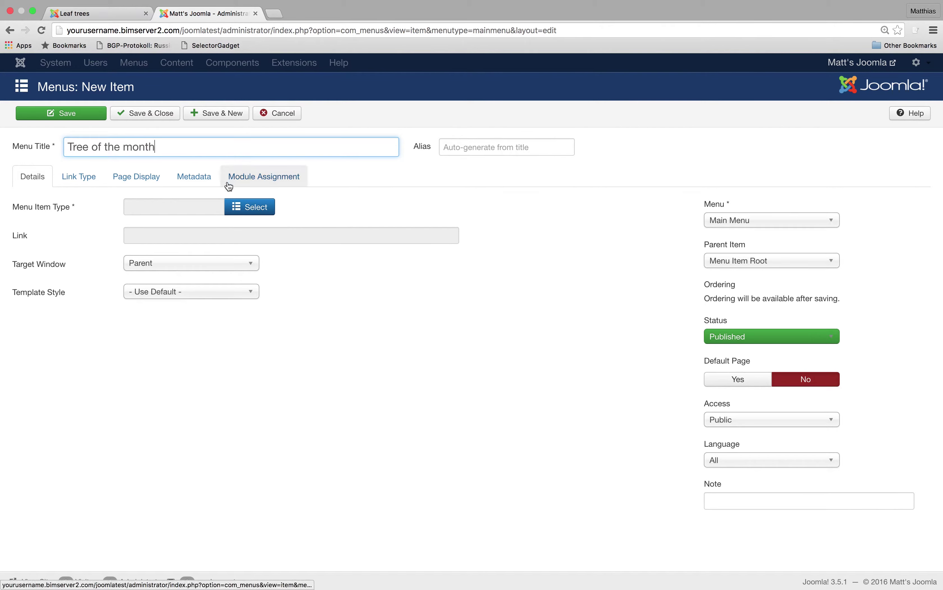
Make 'Tree of the month' a Single Article item linking to Red cedar and save it.
click(231, 203)
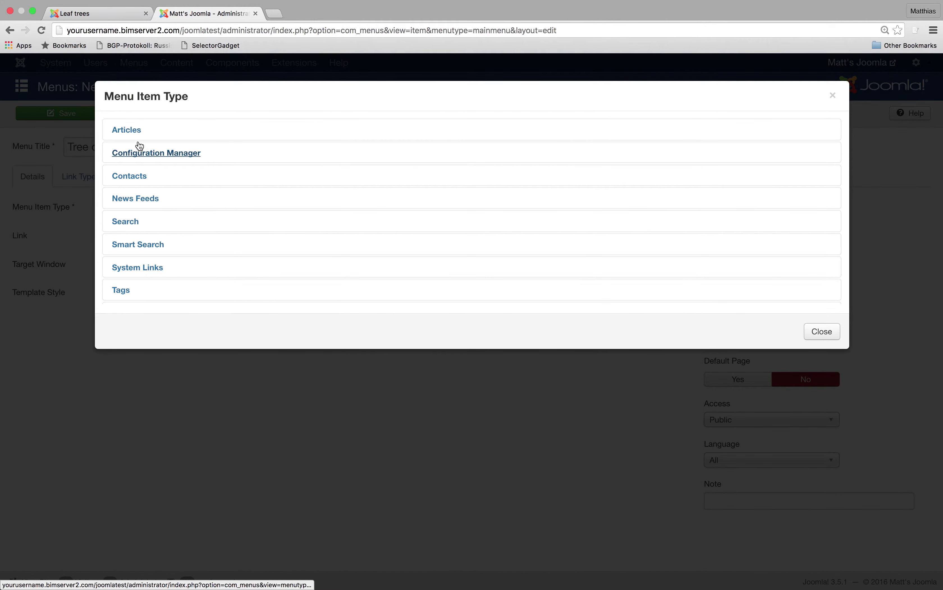
click(112, 130)
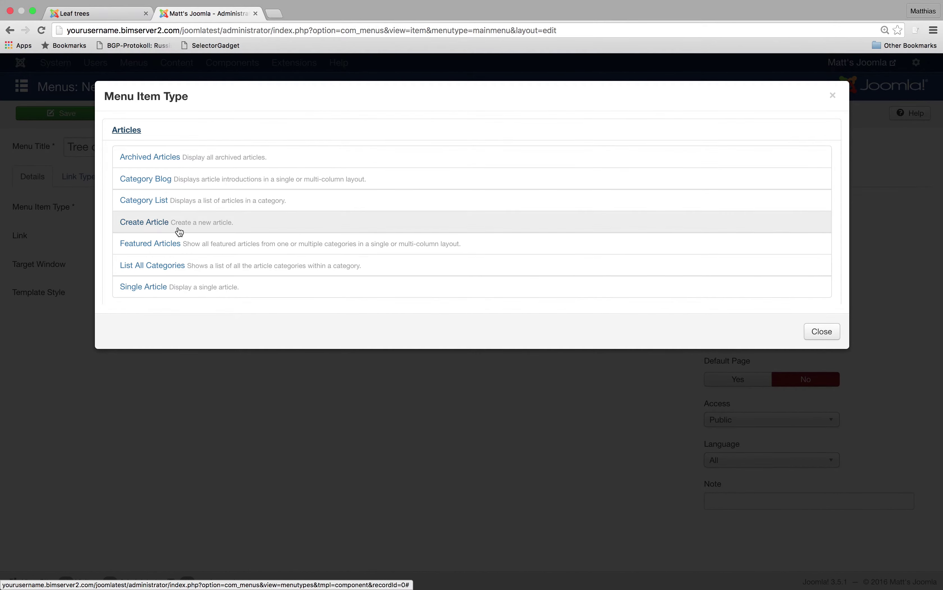
scroll(238, 231, down, 2)
click(153, 242)
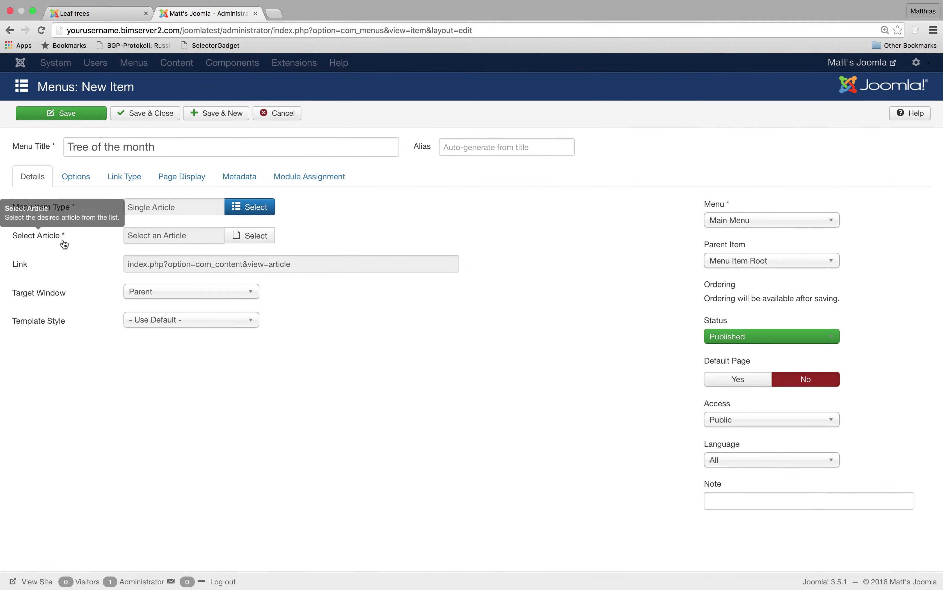
click(245, 236)
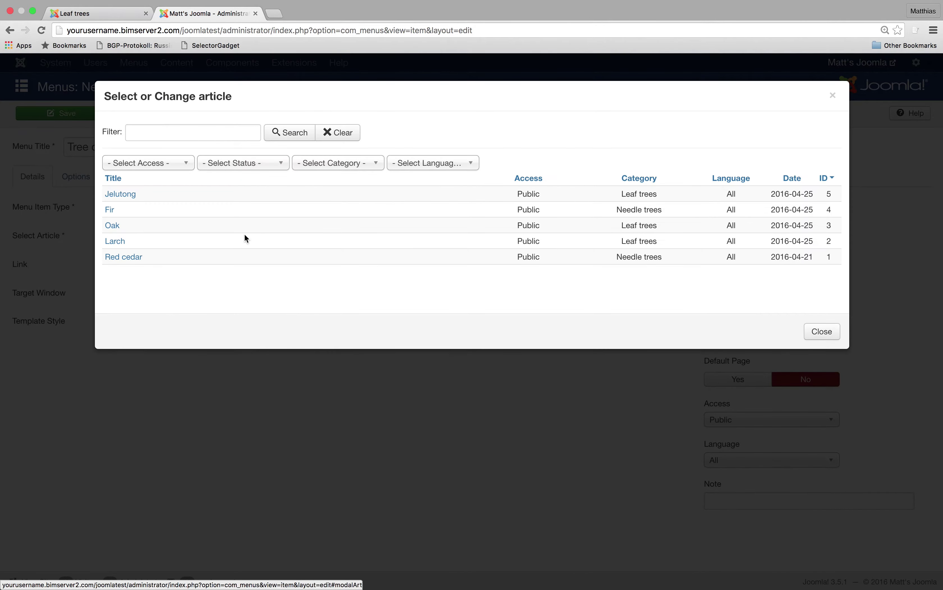
click(137, 258)
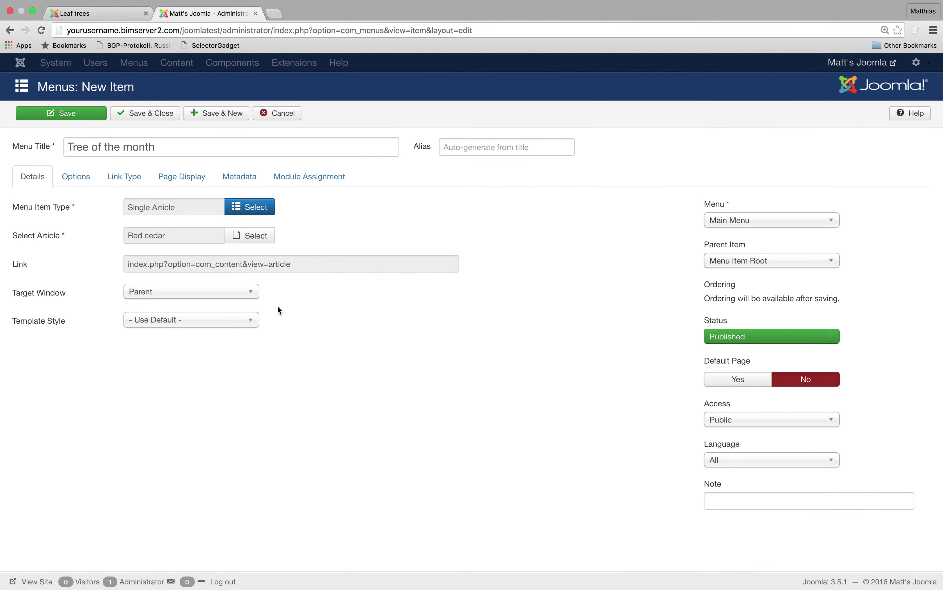
click(140, 116)
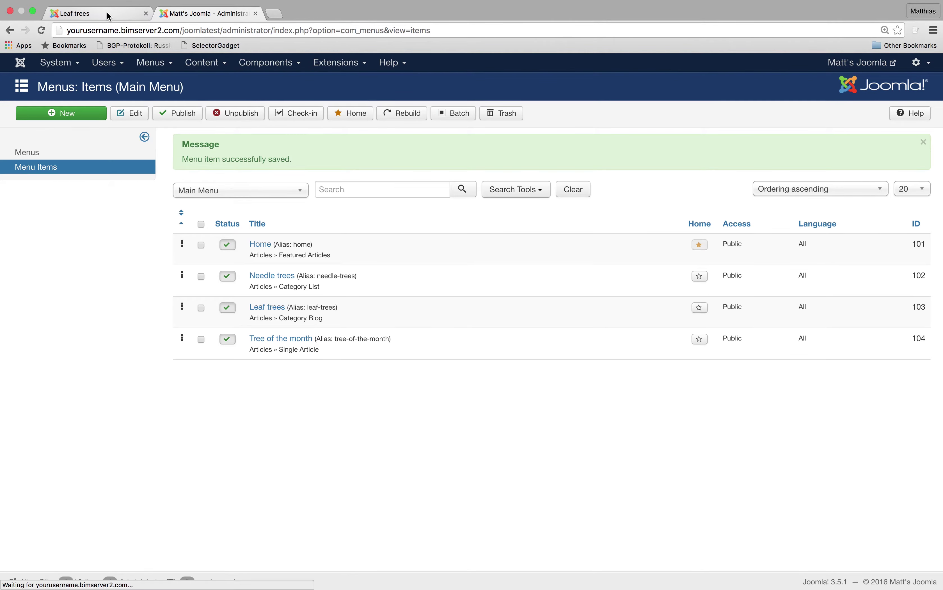
click(109, 15)
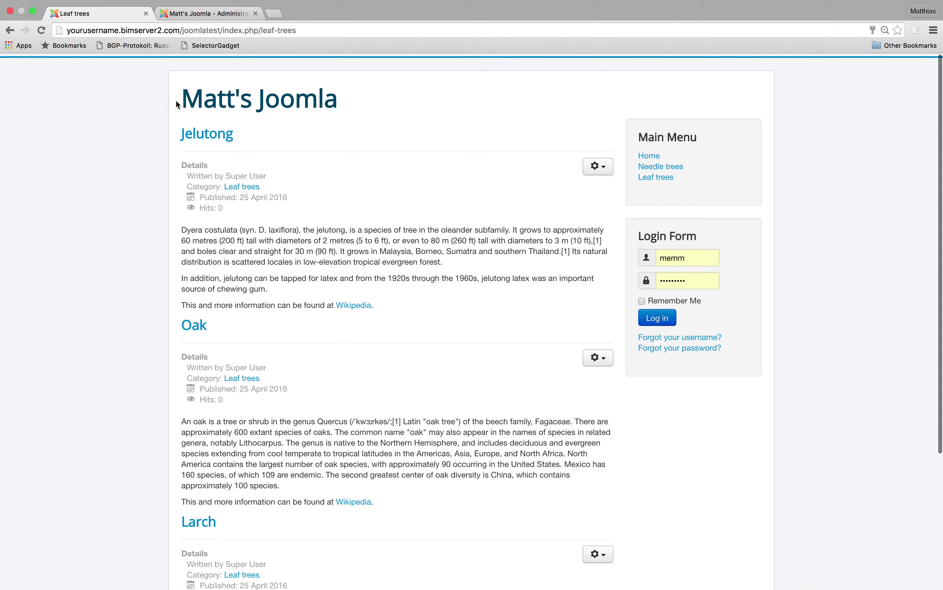
click(42, 30)
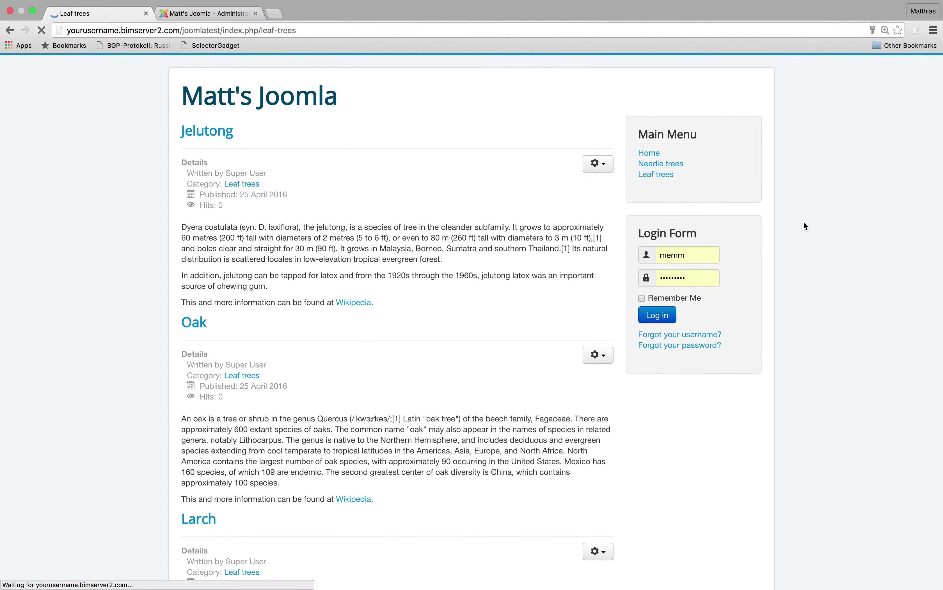
click(677, 193)
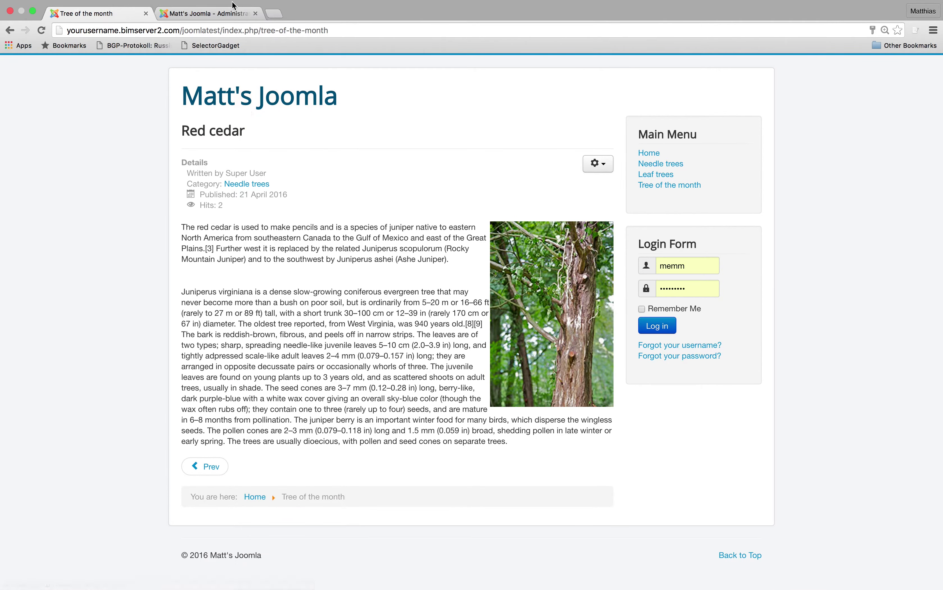
click(229, 12)
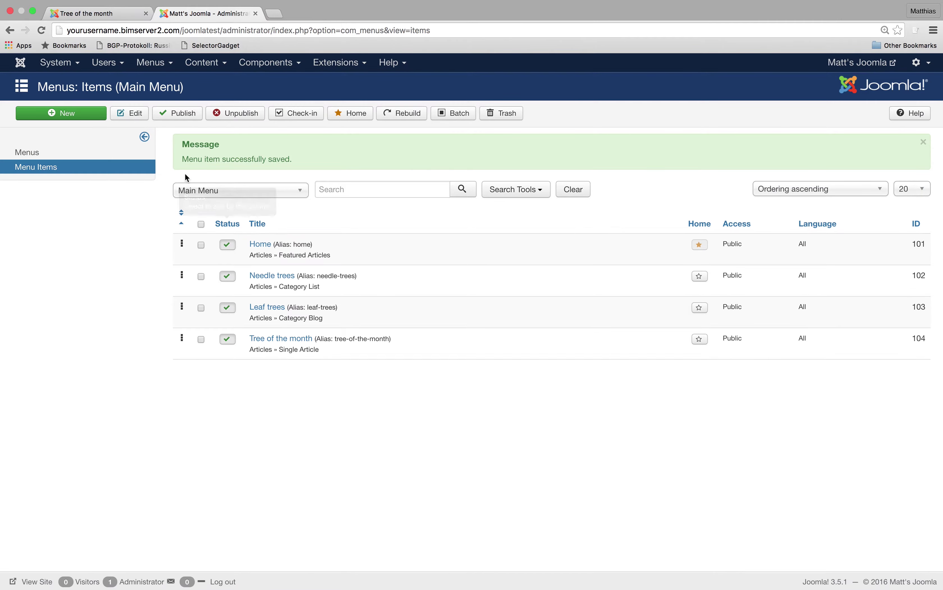
Start another new Main Menu item.
click(56, 108)
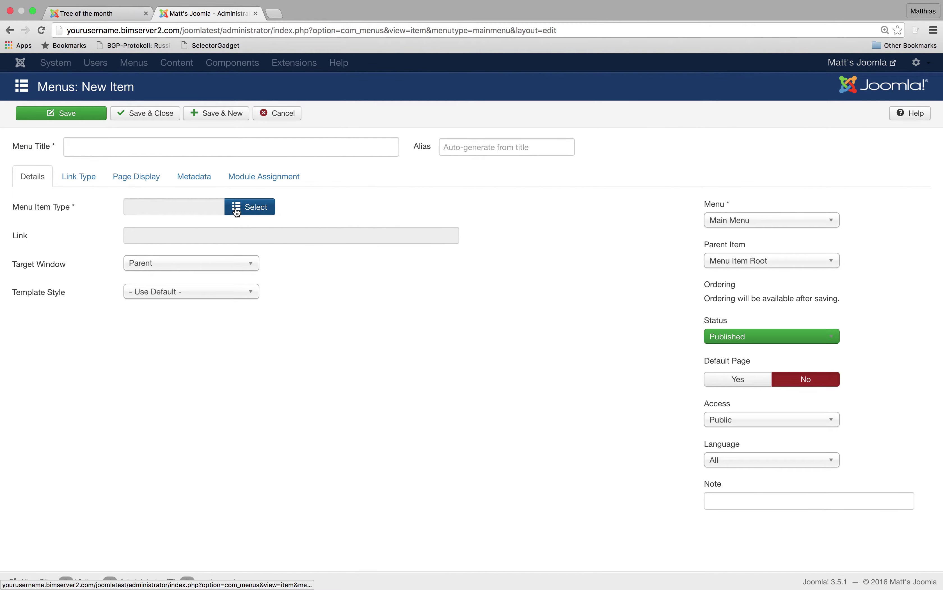
click(250, 206)
click(129, 176)
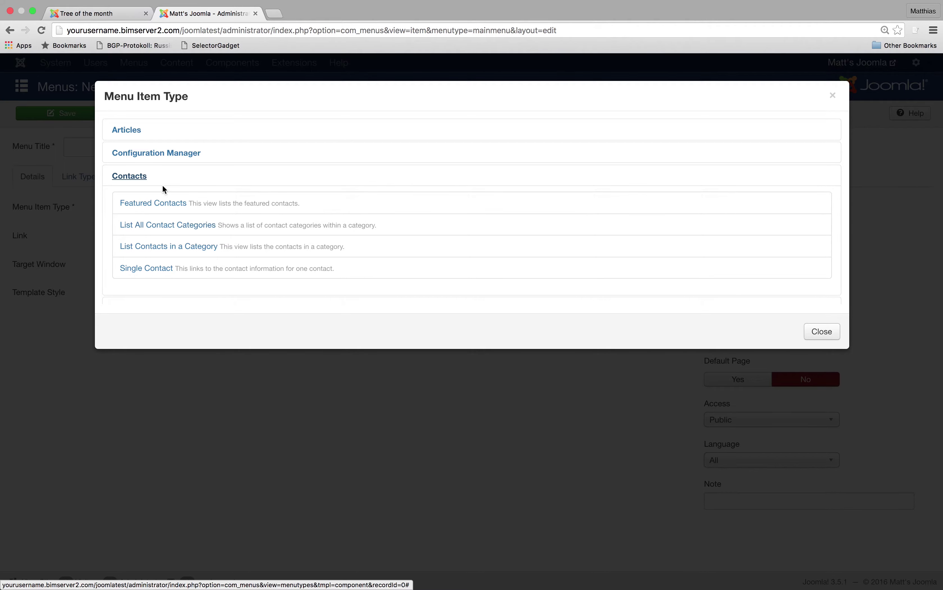
Collapse Contacts, browse the News Feeds, Search and Smart Search types, then expand System Links.
click(143, 180)
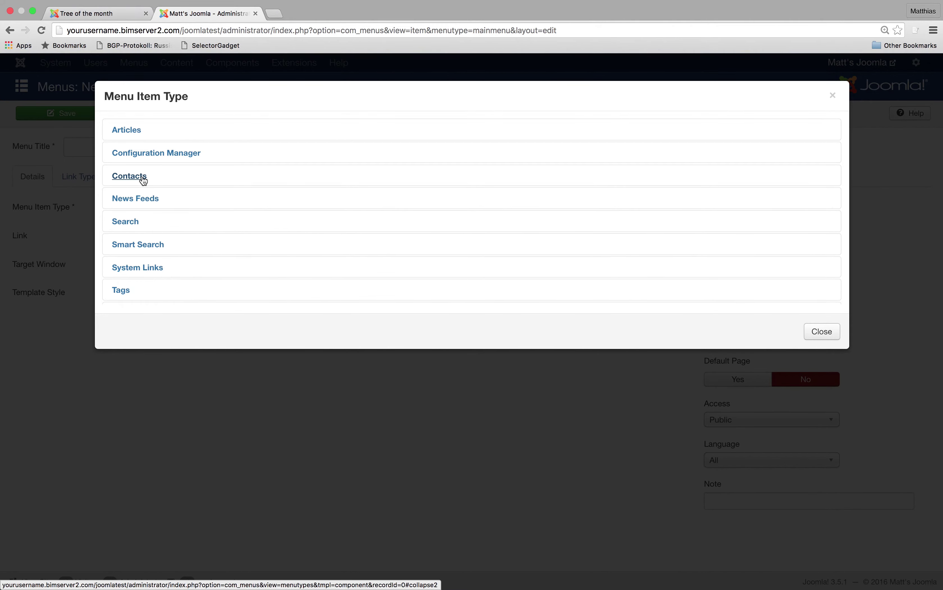
click(141, 202)
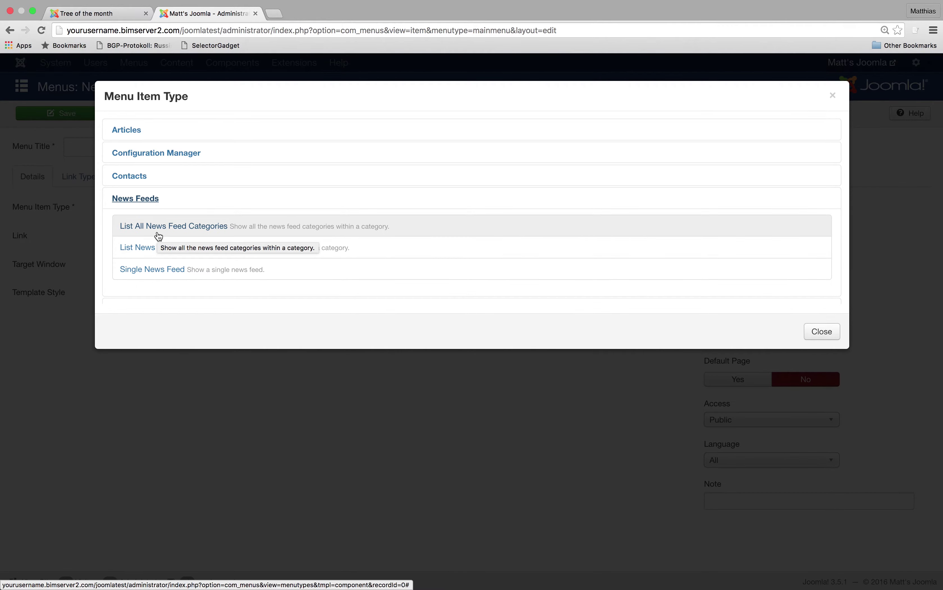
click(152, 202)
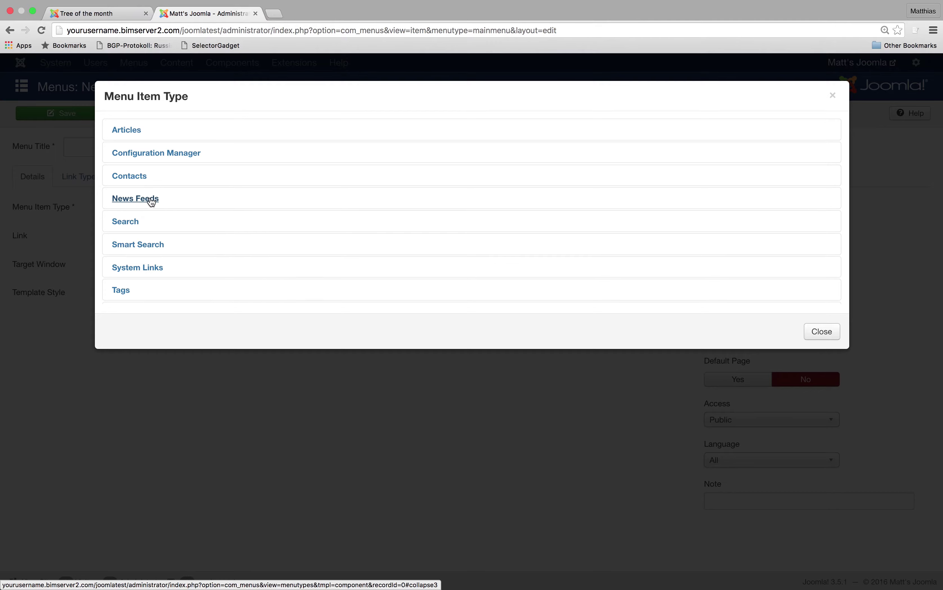
click(134, 223)
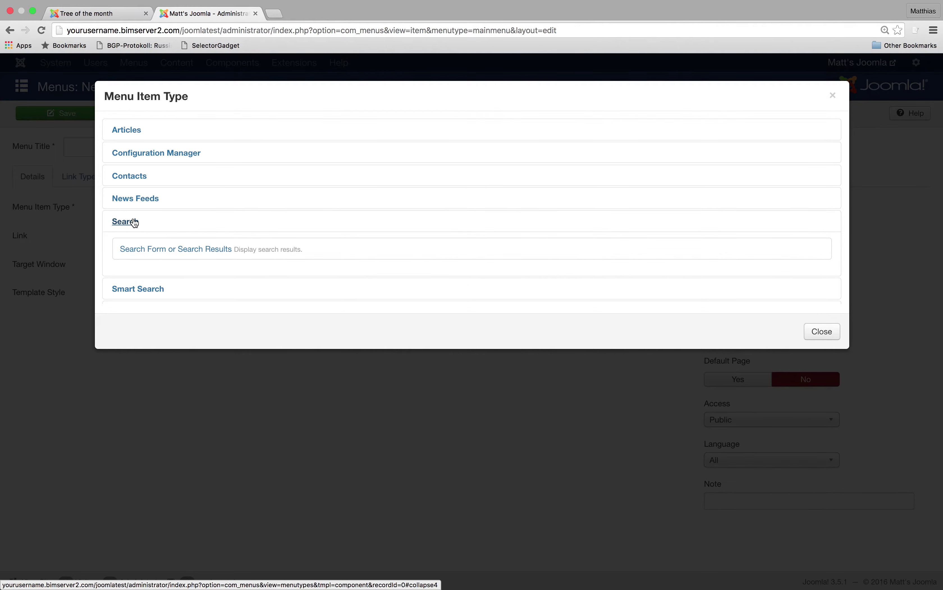
click(135, 223)
click(139, 244)
scroll(139, 244, down, 4)
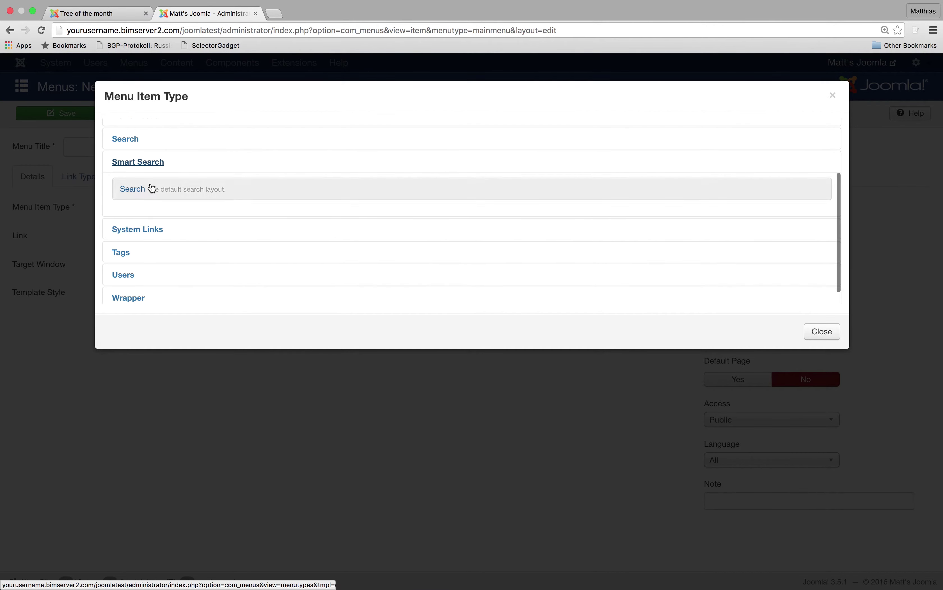
click(145, 230)
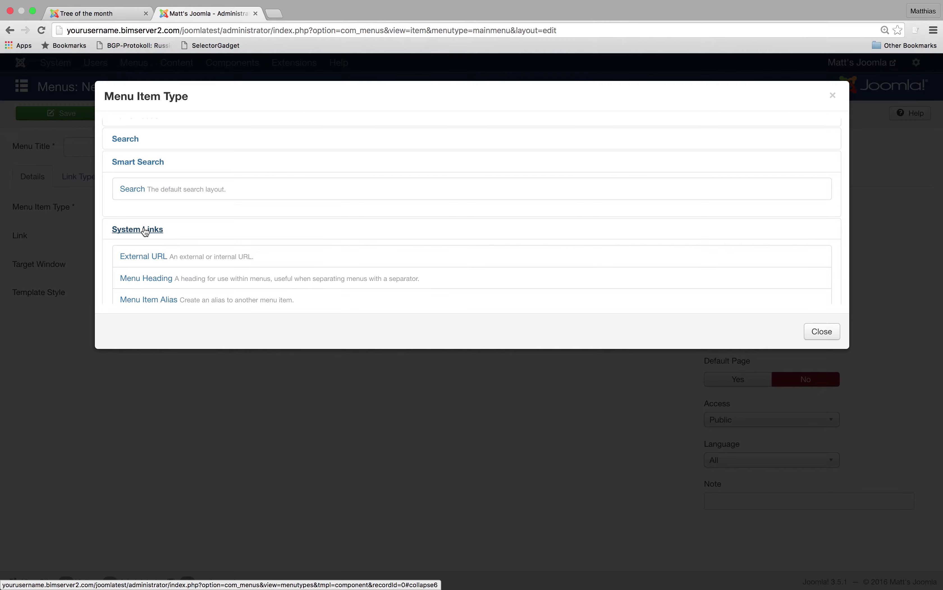
scroll(172, 234, down, 2)
scroll(173, 234, down, 1)
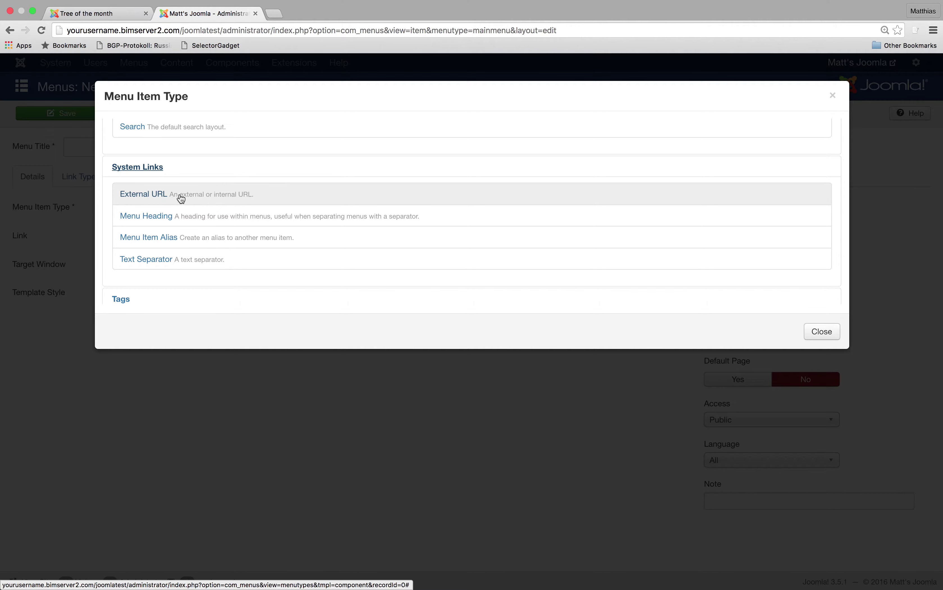
Browse the Tags, Users and Wrapper item types, then close the chooser without picking a type.
scroll(181, 212, down, 3)
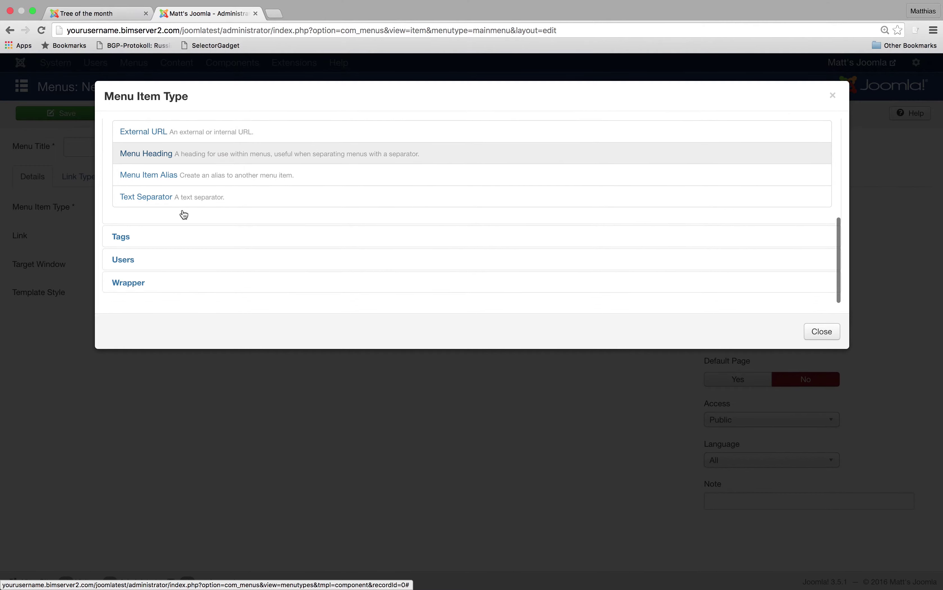
click(125, 238)
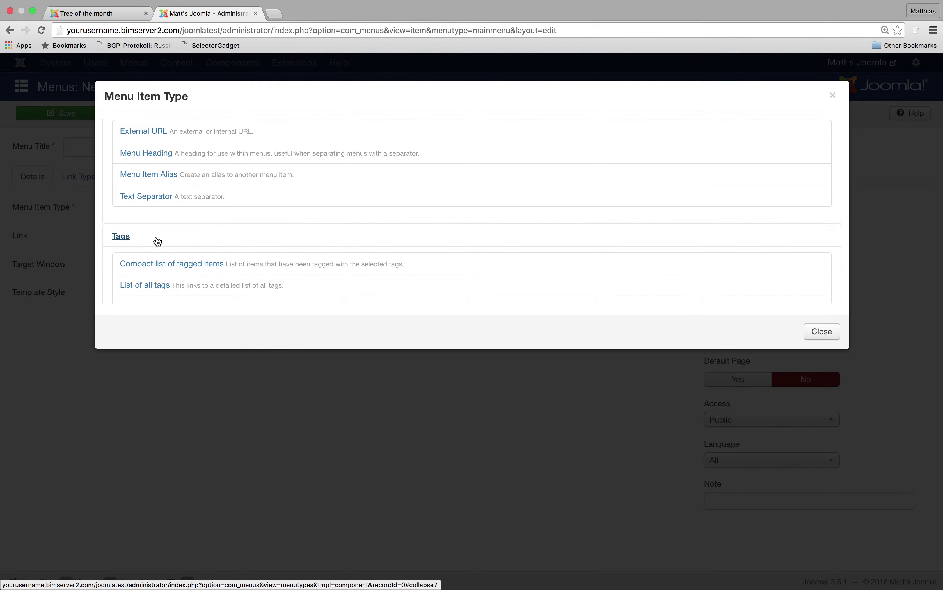
scroll(158, 242, down, 3)
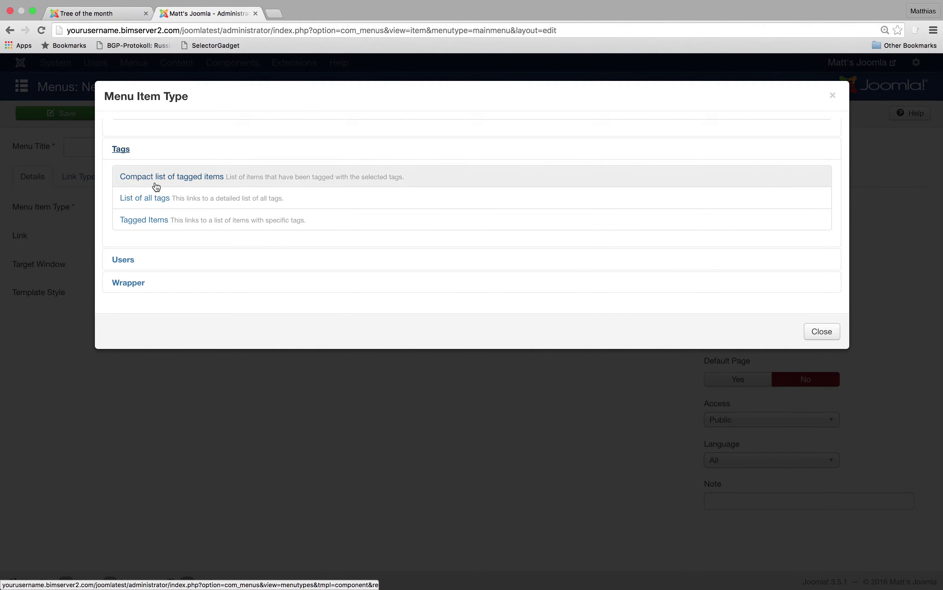
click(123, 259)
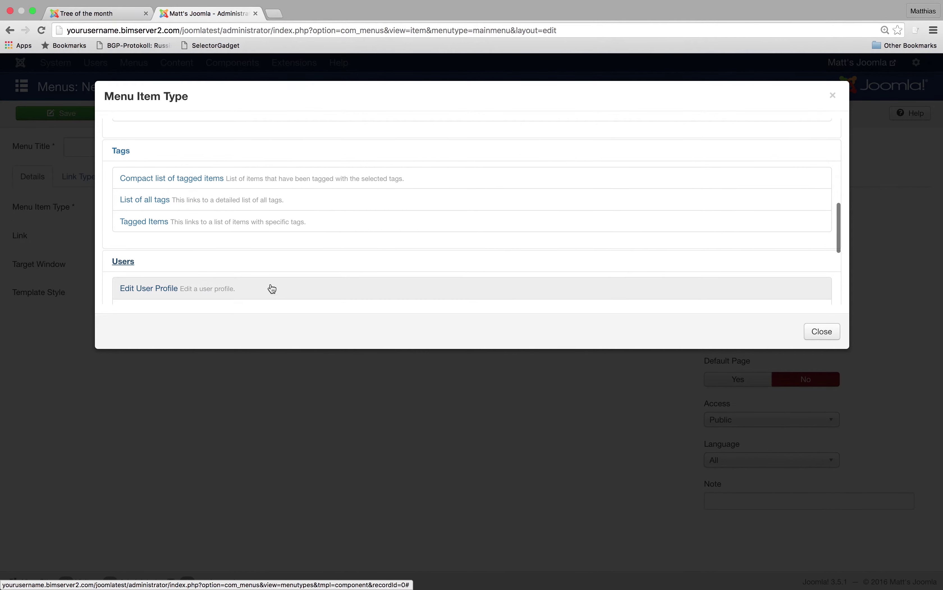
scroll(257, 269, down, 3)
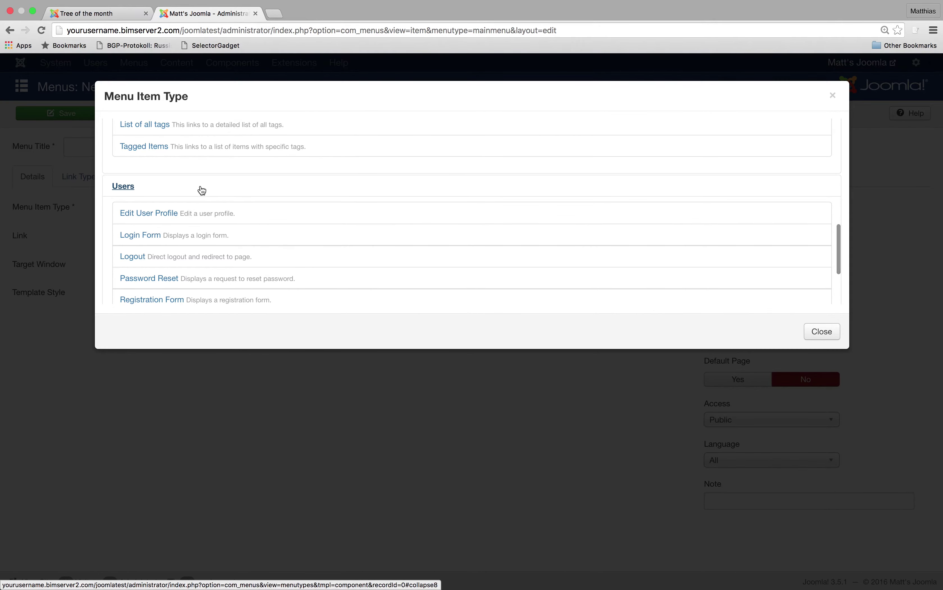
click(128, 189)
click(135, 283)
scroll(183, 269, down, 2)
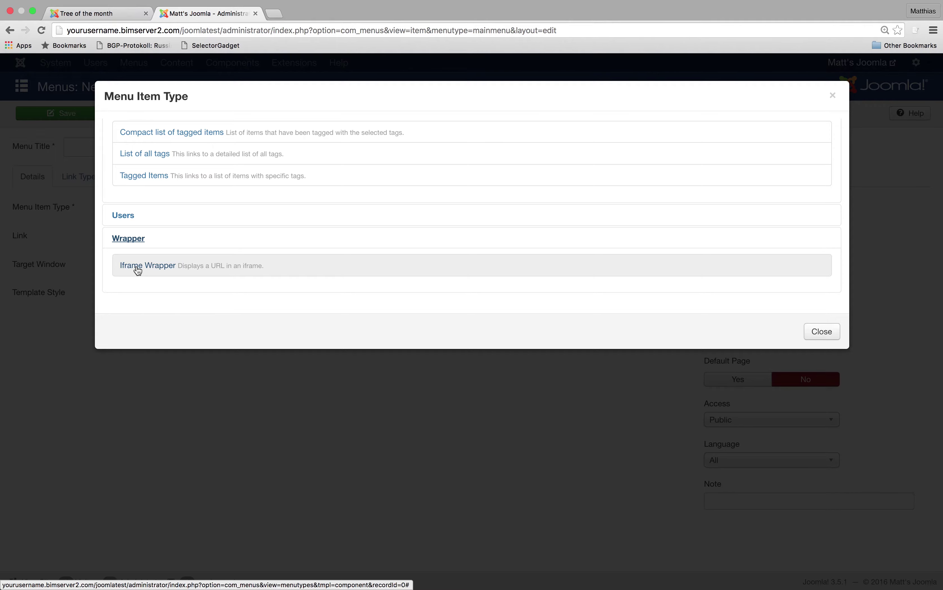
click(134, 239)
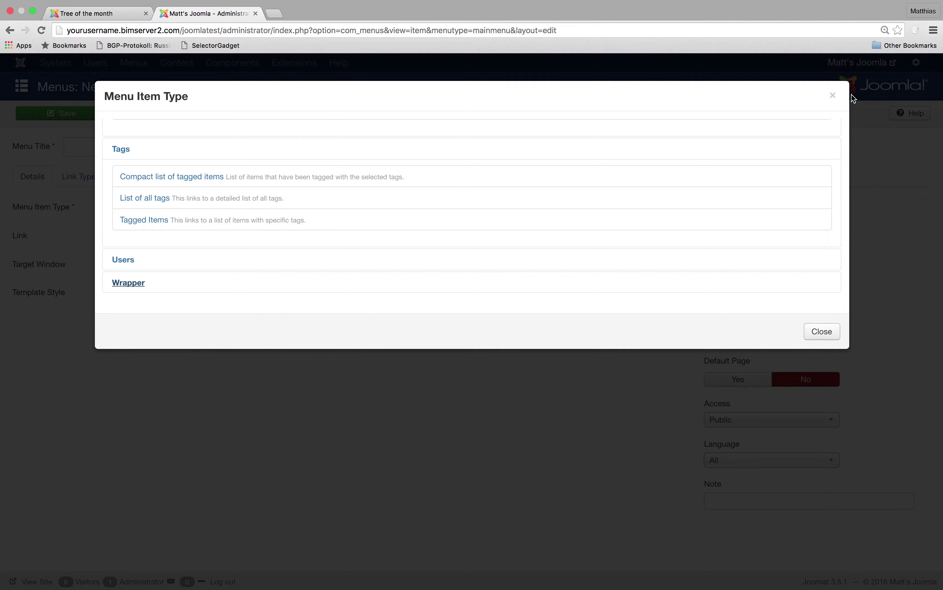
click(833, 96)
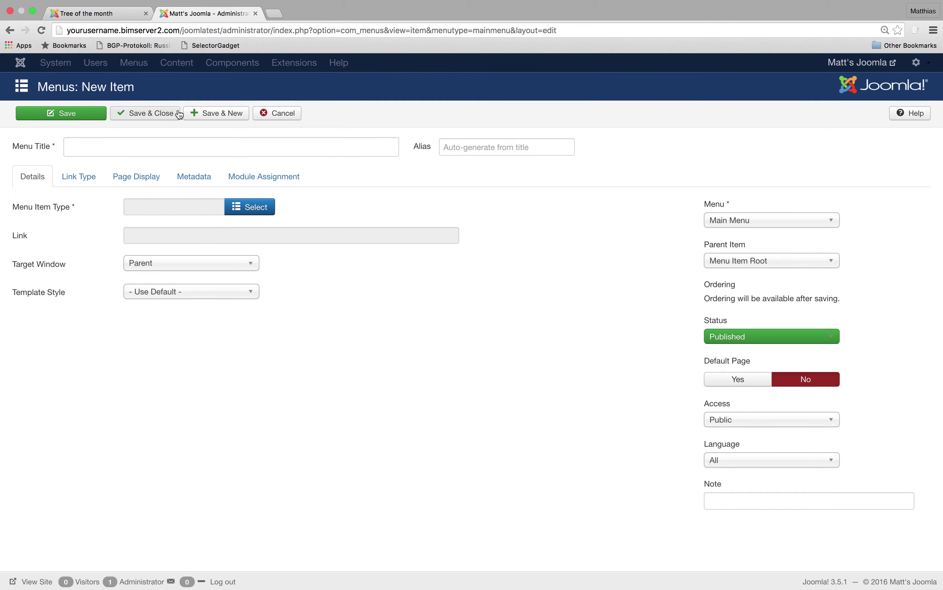
Cancel the blank new item, glance at the front-end Tree of the month page, and return.
click(280, 117)
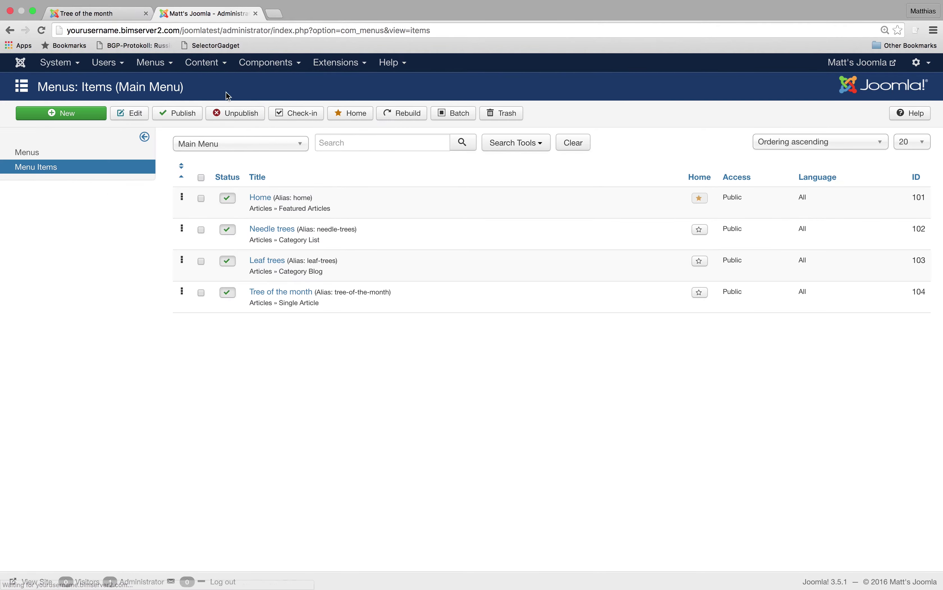
click(89, 13)
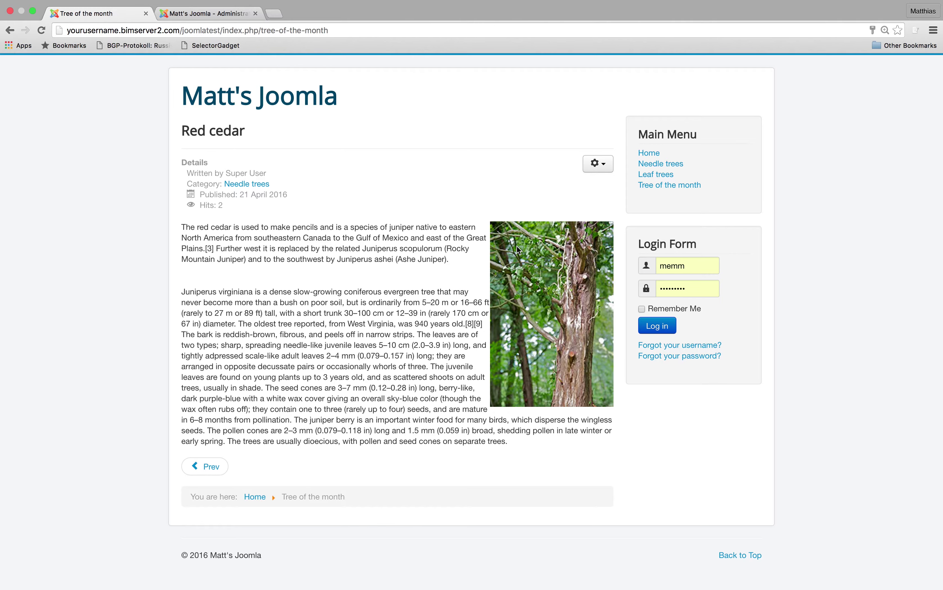
click(202, 14)
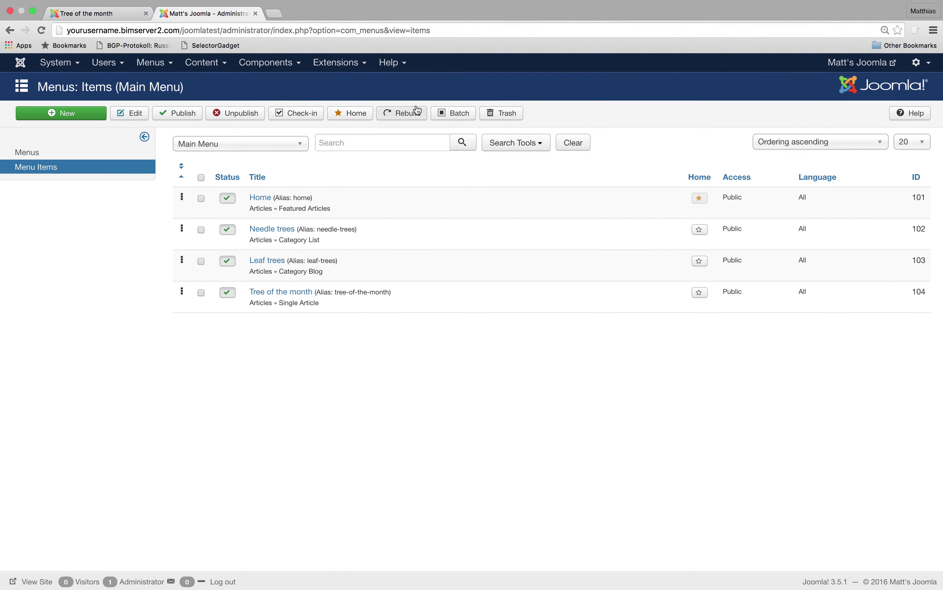
Go to Extensions > Templates styles, check the front-end Red cedar page, then return.
click(332, 71)
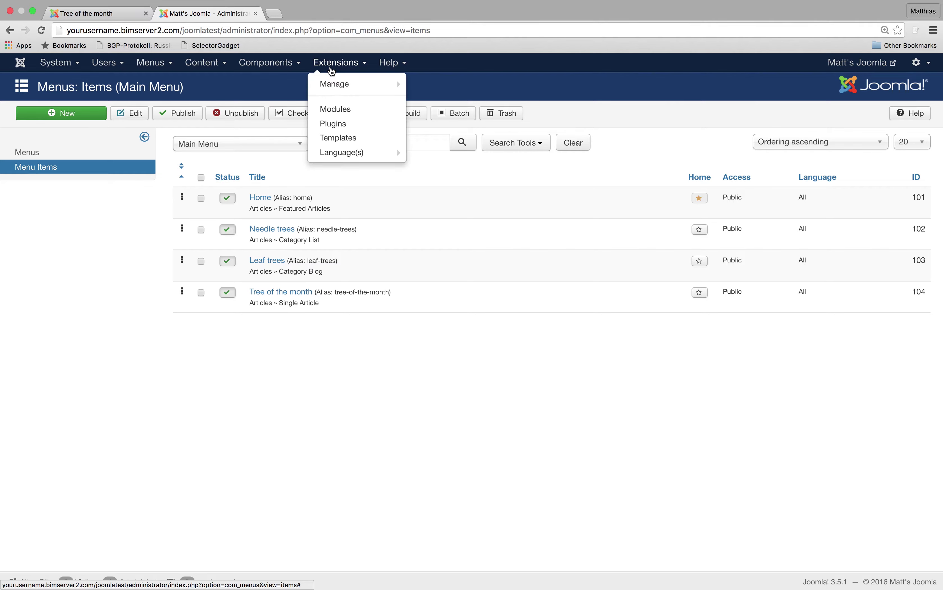
click(349, 142)
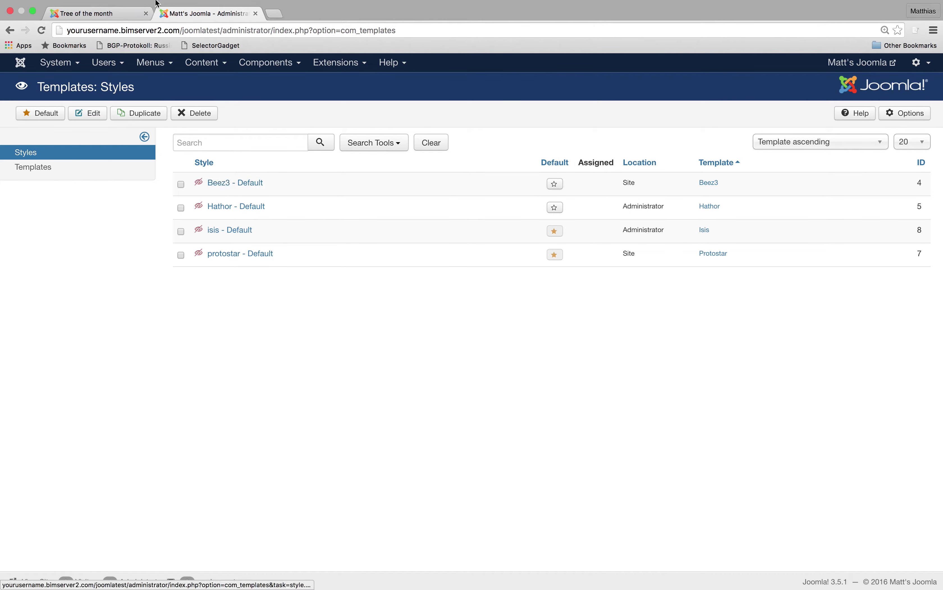
click(99, 13)
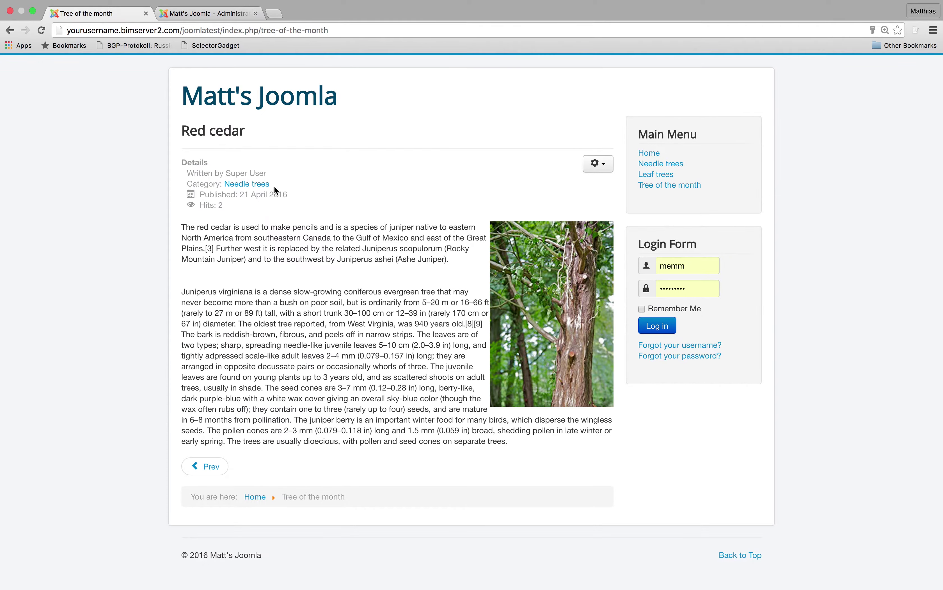
click(226, 15)
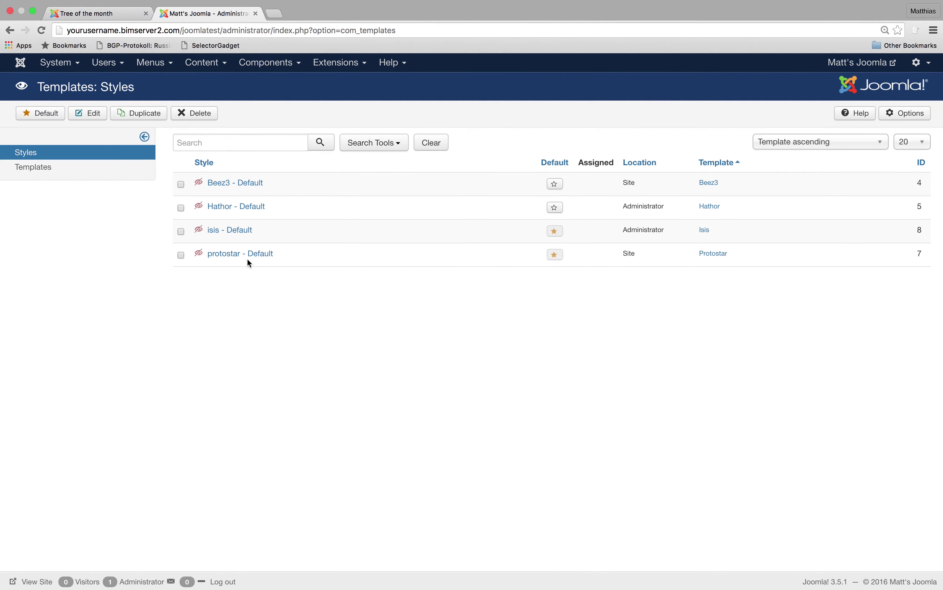
mouse_move(196, 253)
Set Preview Module Positions to Enabled in the template Options and save.
click(912, 119)
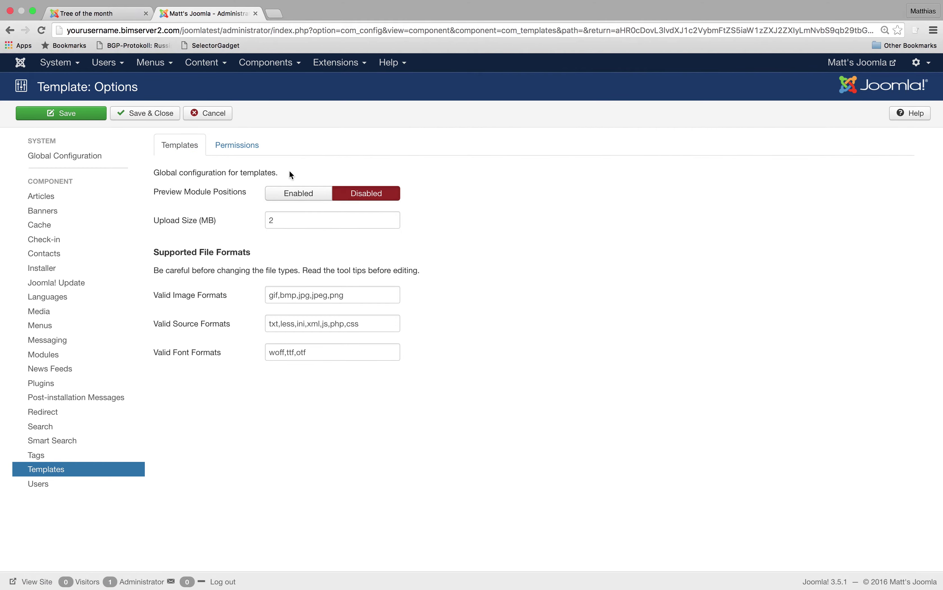
click(287, 194)
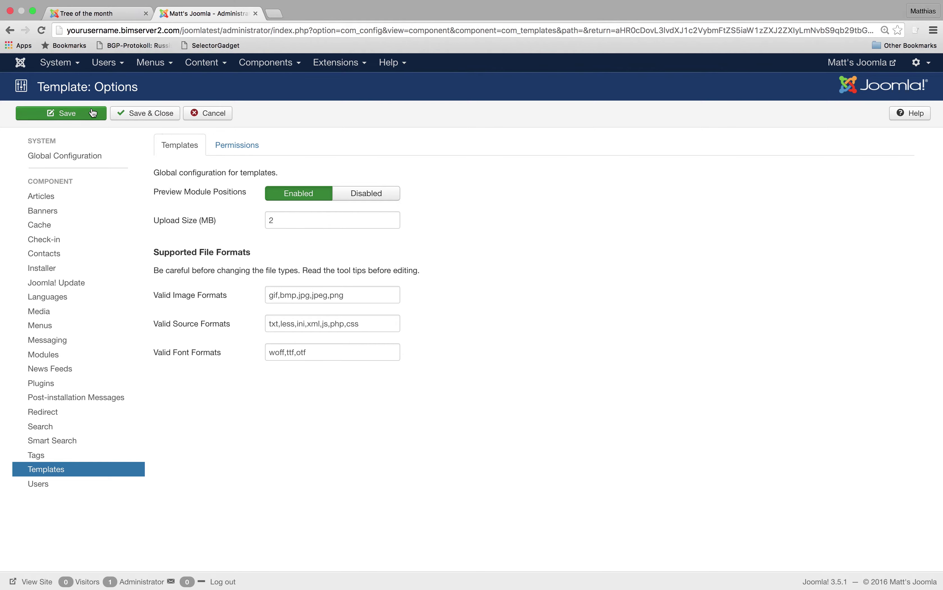
click(132, 113)
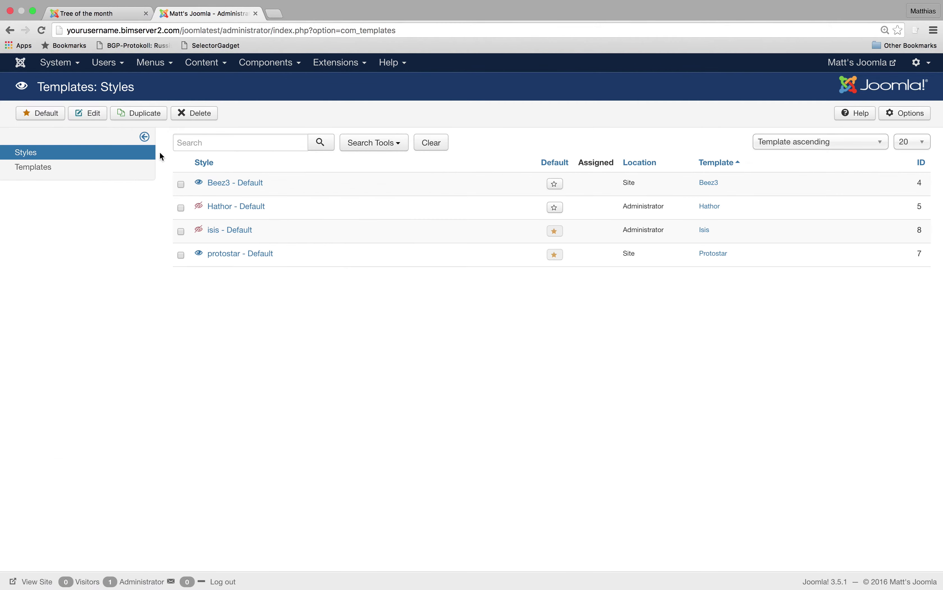
Preview protostar - Default with module positions outlined and scroll through the labelled positions.
click(200, 254)
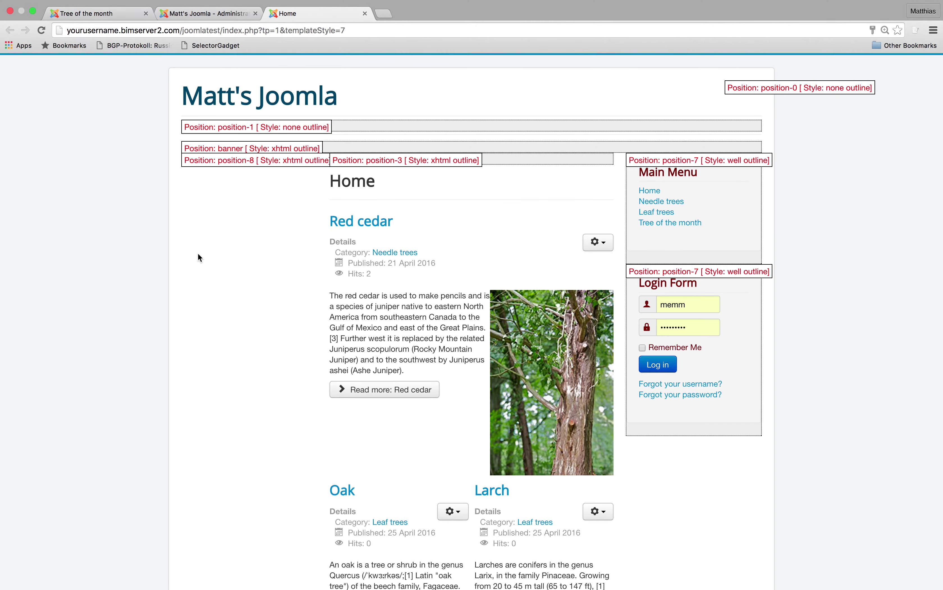
scroll(198, 254, down, 2)
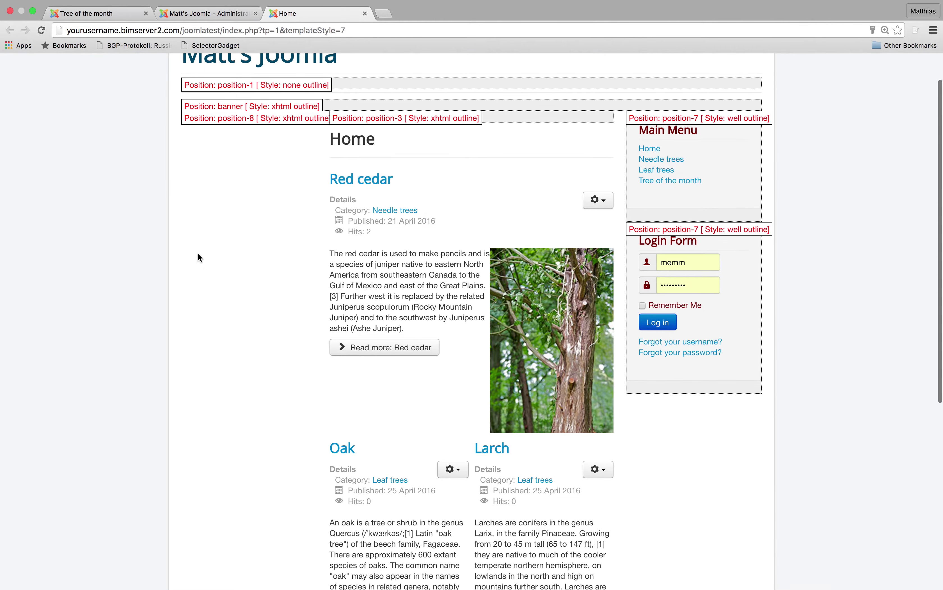
scroll(199, 257, down, 1)
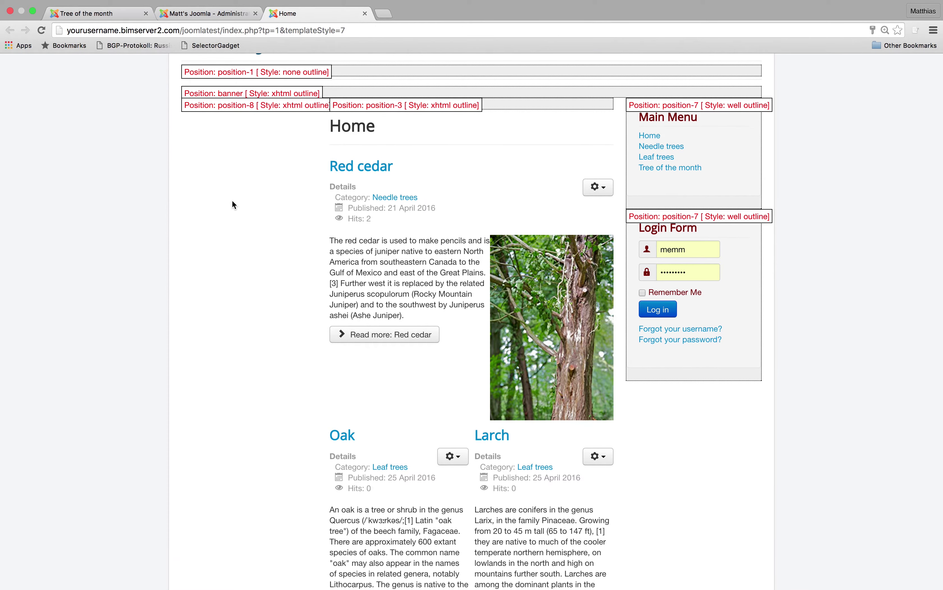
scroll(233, 205, down, 15)
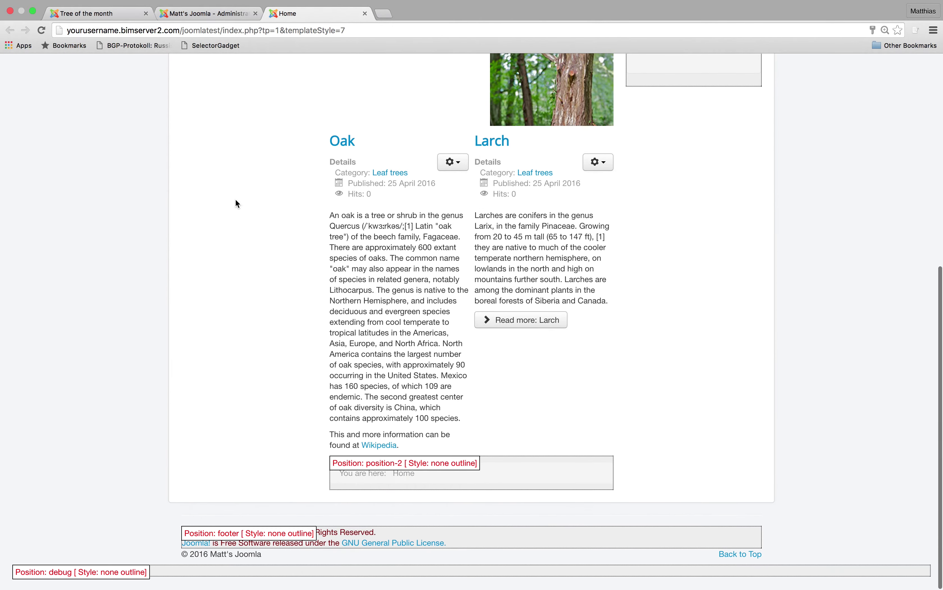
scroll(235, 201, up, 18)
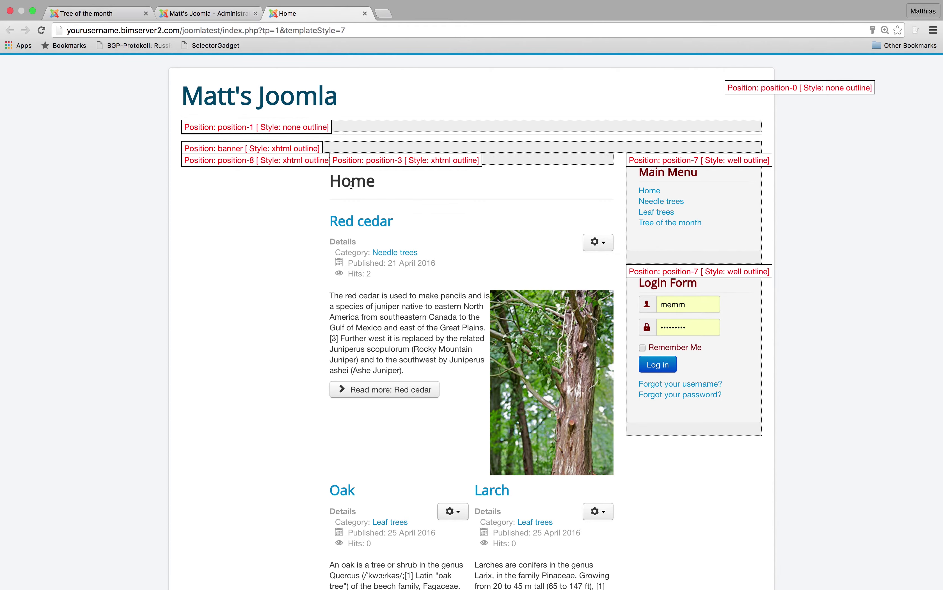
scroll(366, 291, down, 10)
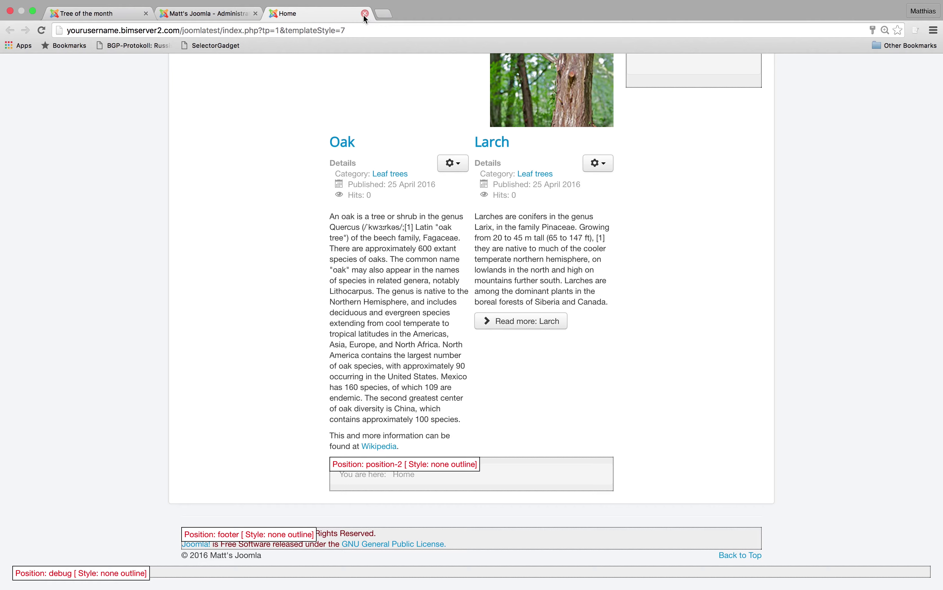
scroll(328, 96, up, 10)
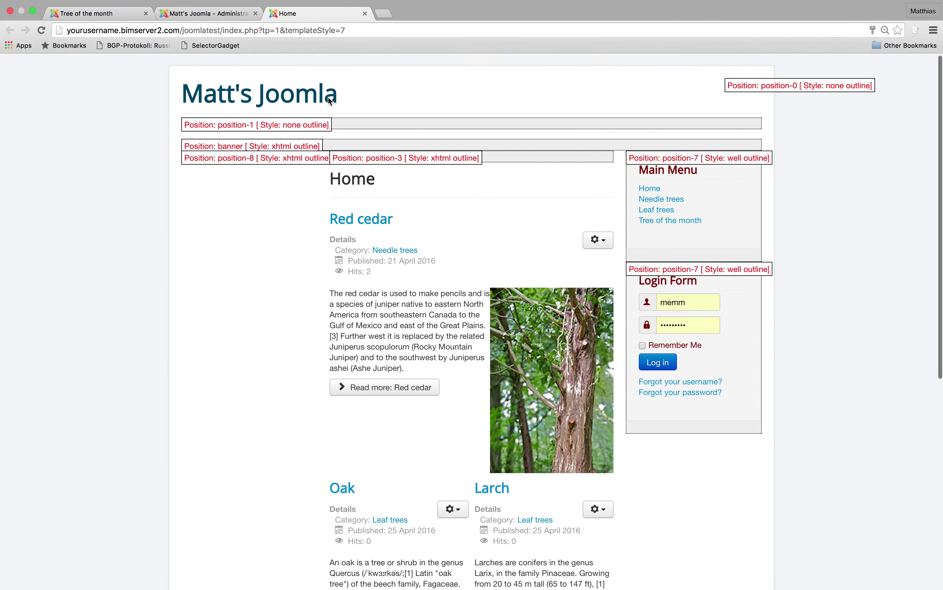
Back in the administrator, open the Main Menu's item list from the Menus menu.
click(190, 13)
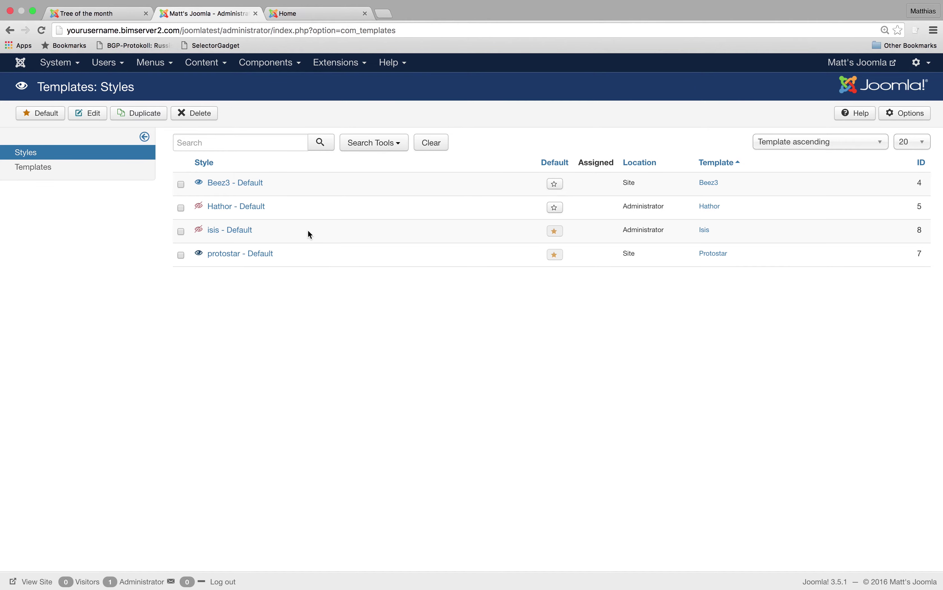
click(148, 67)
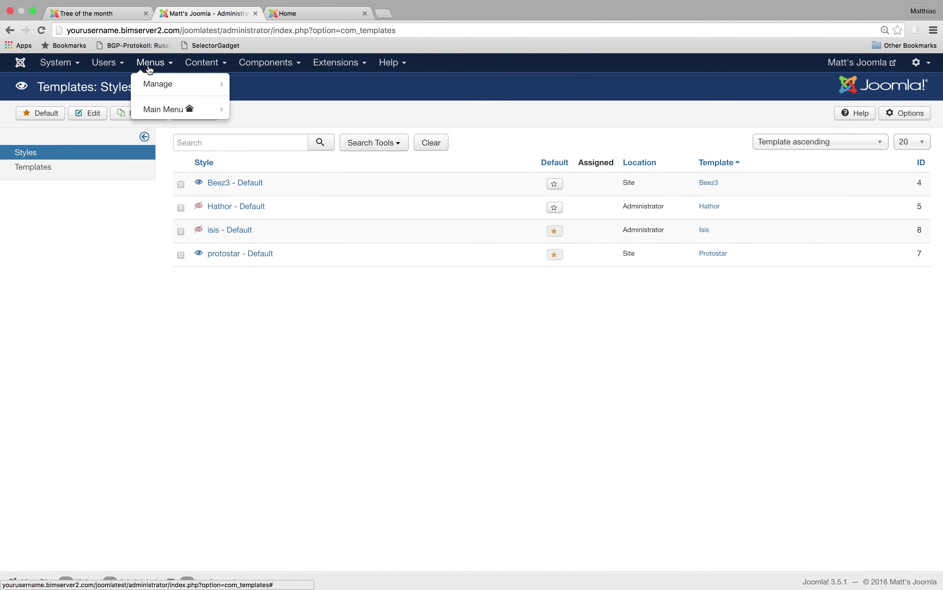
click(151, 102)
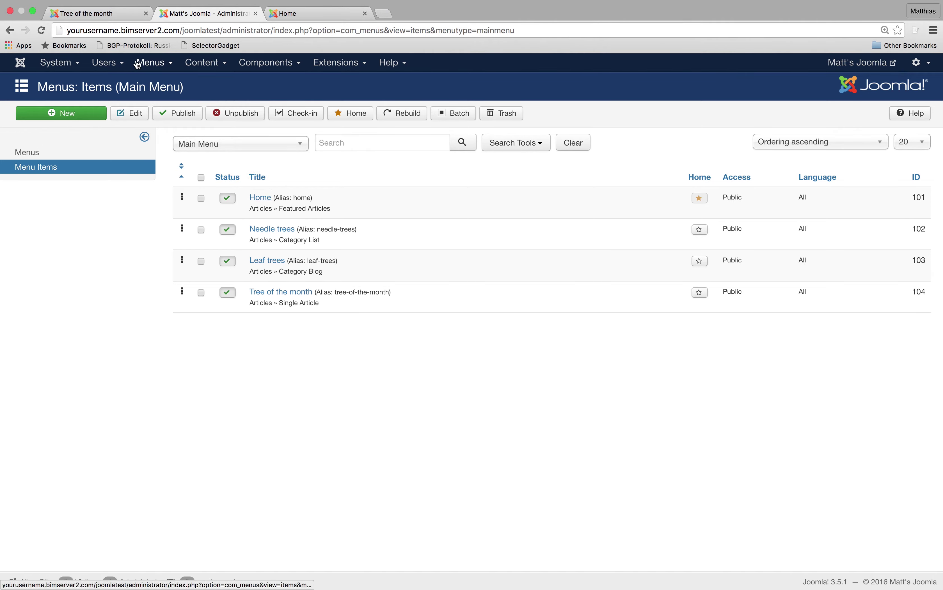
click(152, 62)
mouse_move(152, 113)
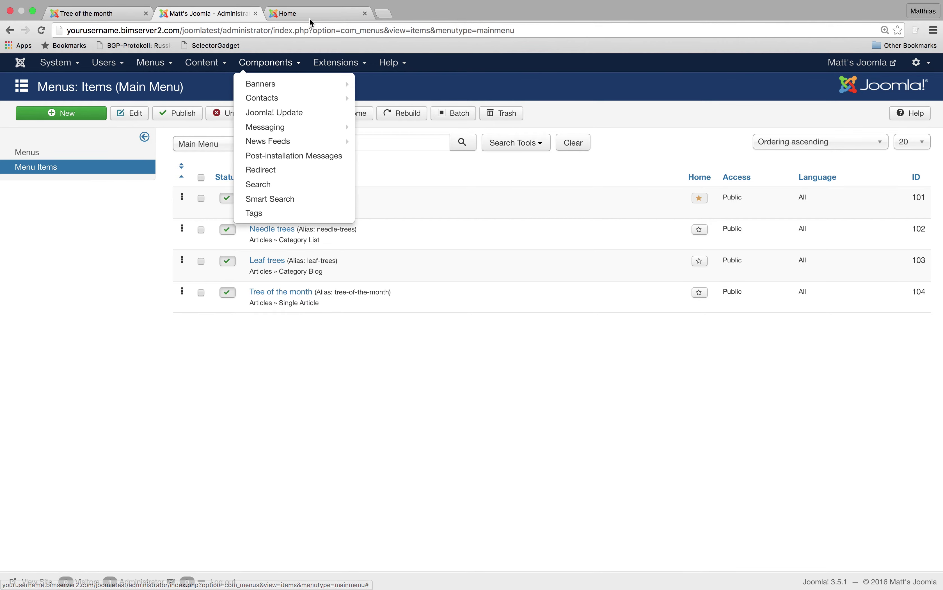
Recheck the module-position preview, then open Menus > Manage to list all menus.
click(299, 17)
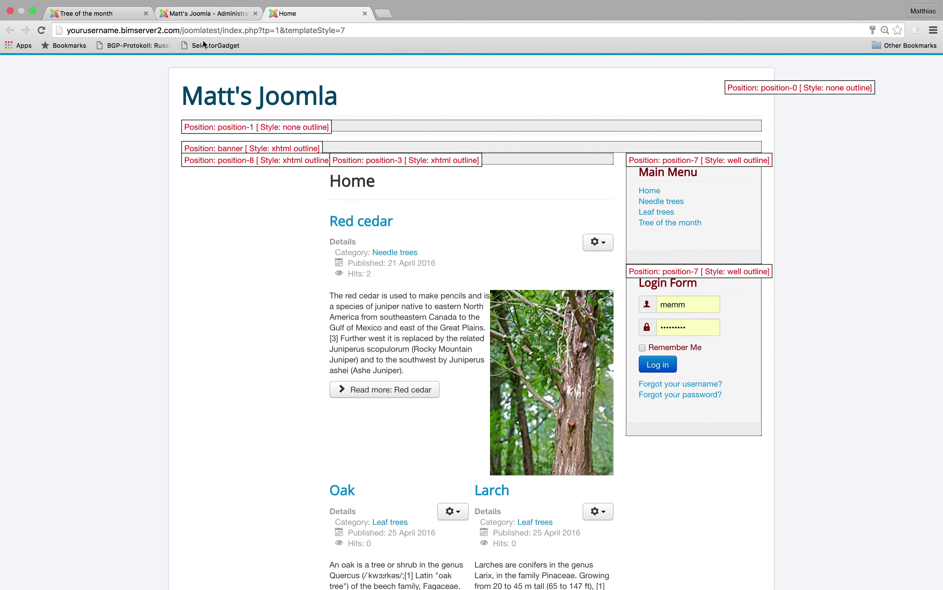
scroll(287, 210, down, 10)
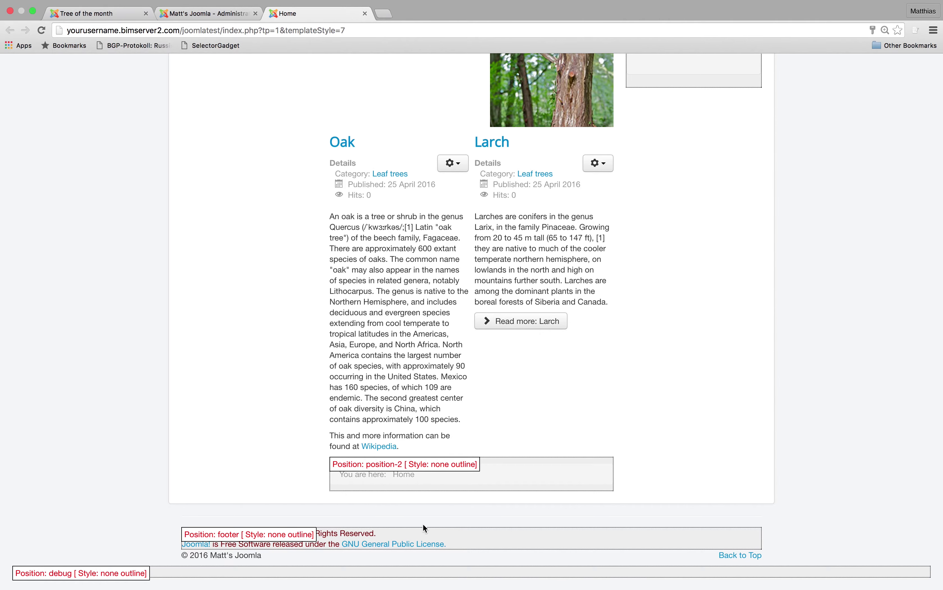
scroll(387, 503, up, 10)
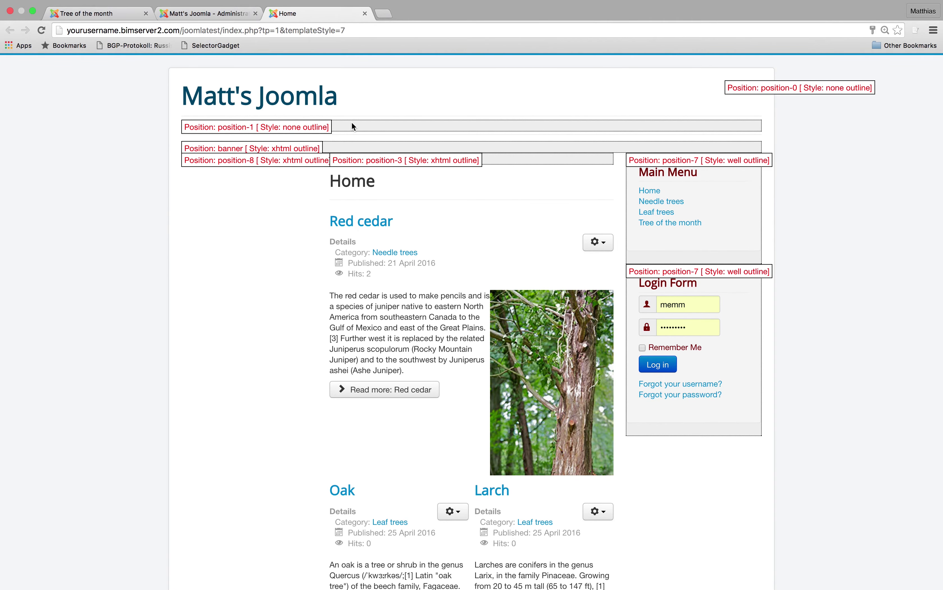
click(211, 15)
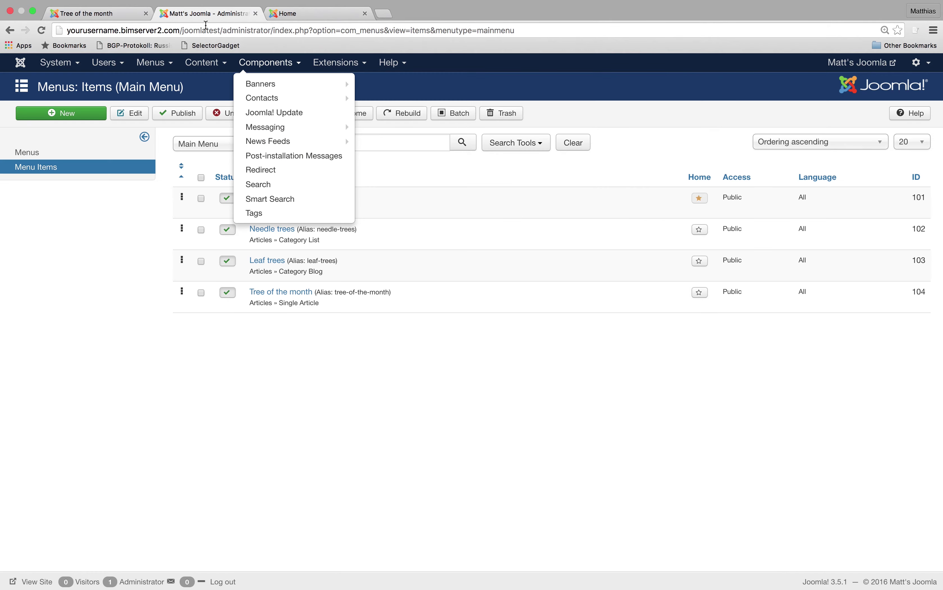
click(166, 64)
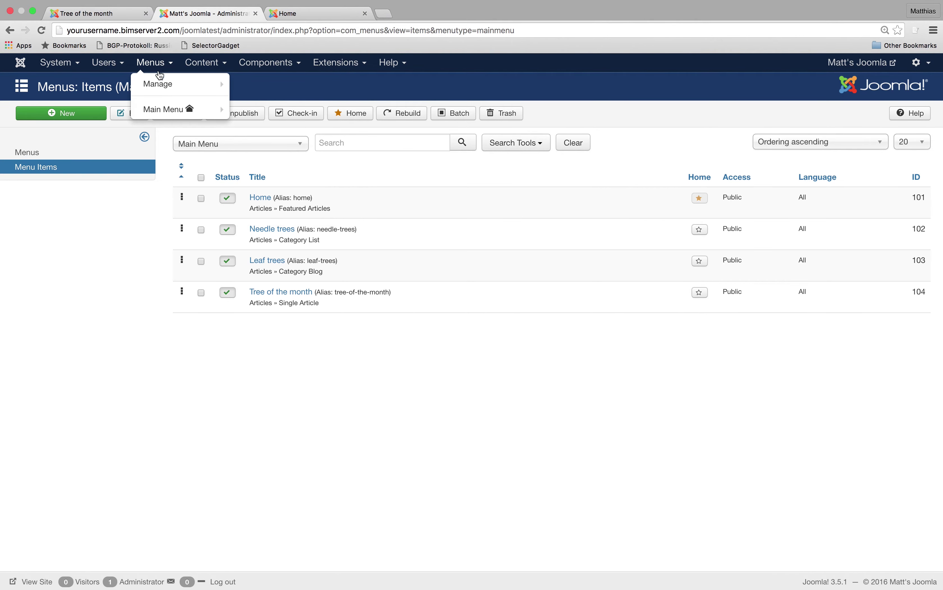
click(157, 83)
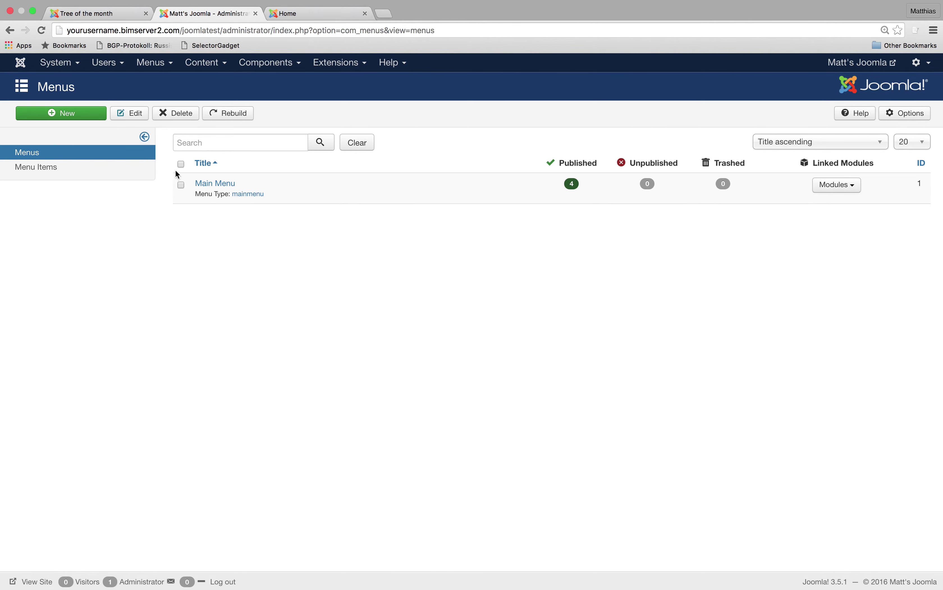
Open Extensions > Modules and compare the Site modules list with the Home page position preview.
click(336, 69)
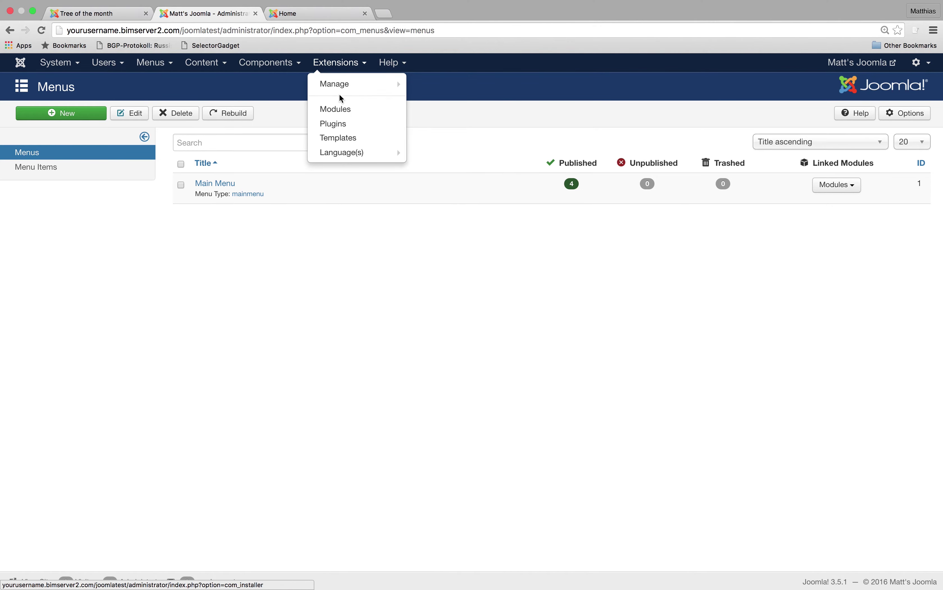
click(342, 113)
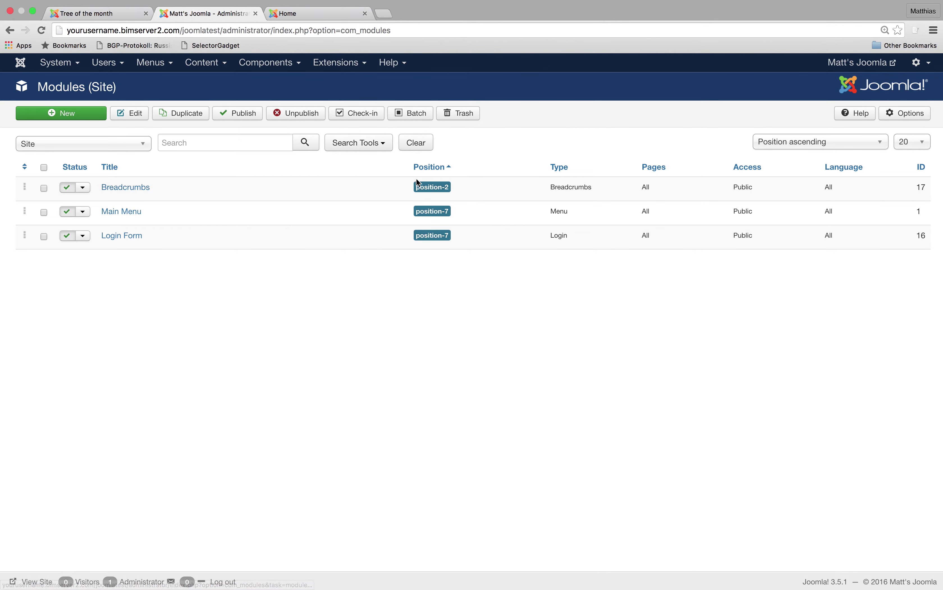
click(128, 16)
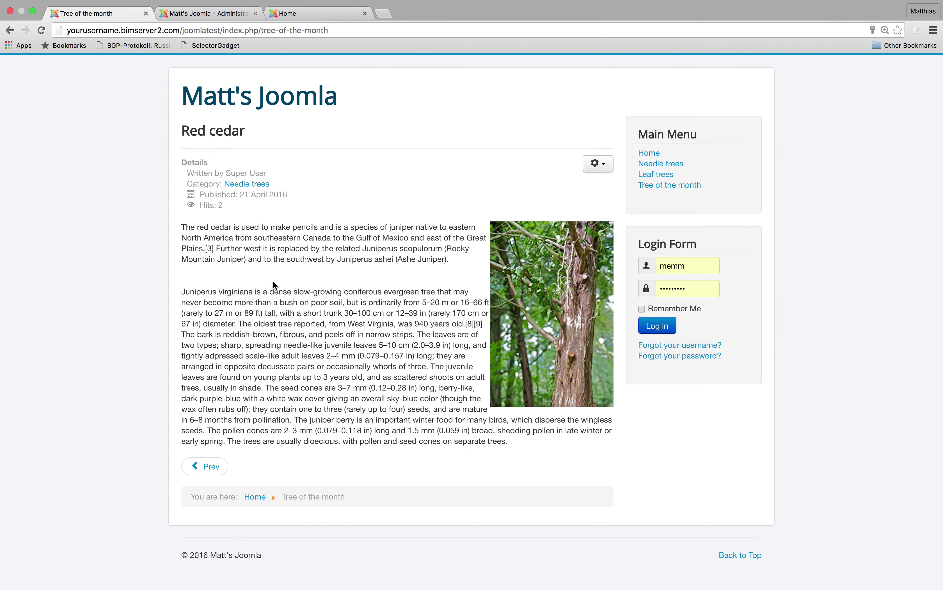
click(301, 14)
scroll(358, 392, down, 5)
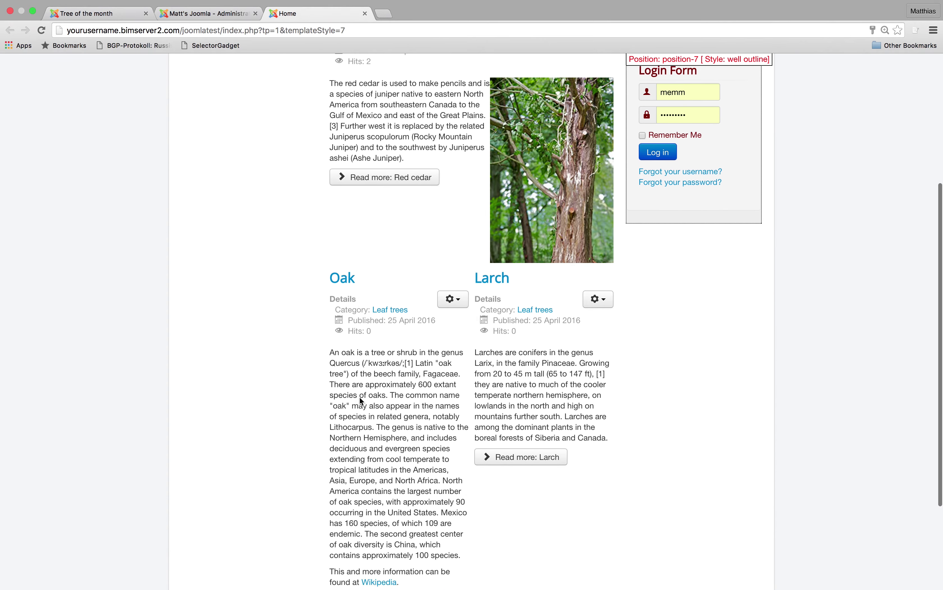
scroll(360, 397, down, 3)
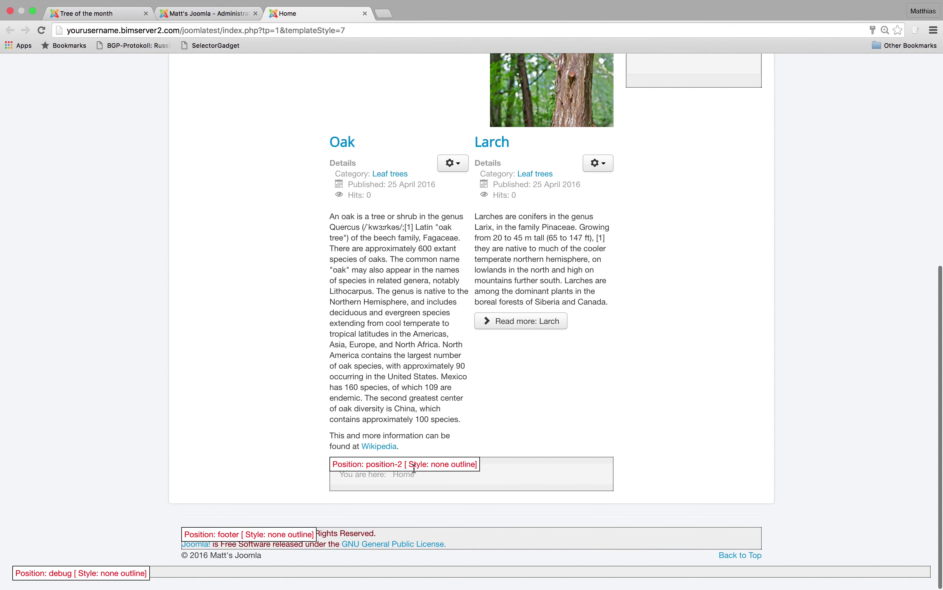
click(198, 14)
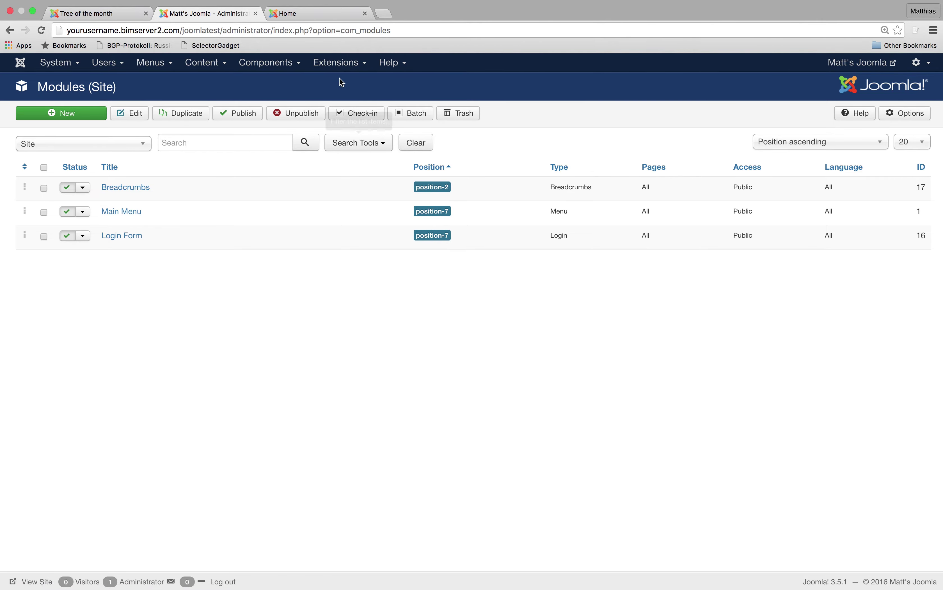
click(302, 13)
scroll(311, 113, up, 10)
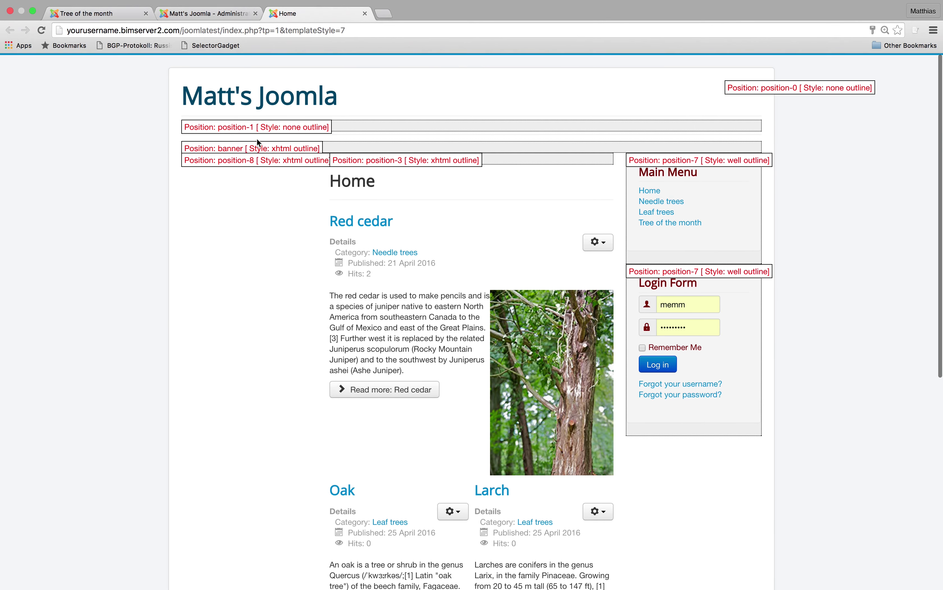
click(210, 15)
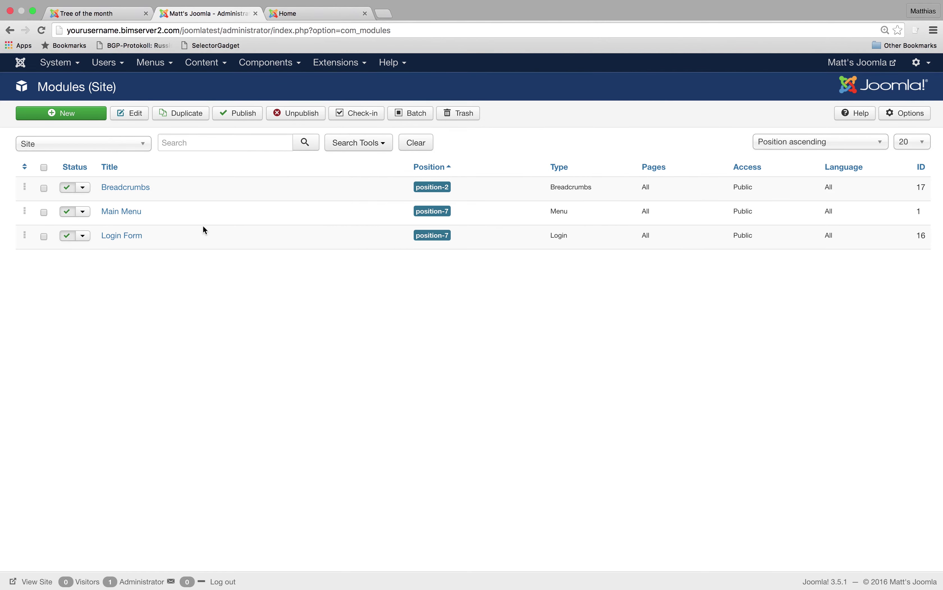
Move the Main Menu module from position-7 to Navigation [position-1] and save it.
click(134, 212)
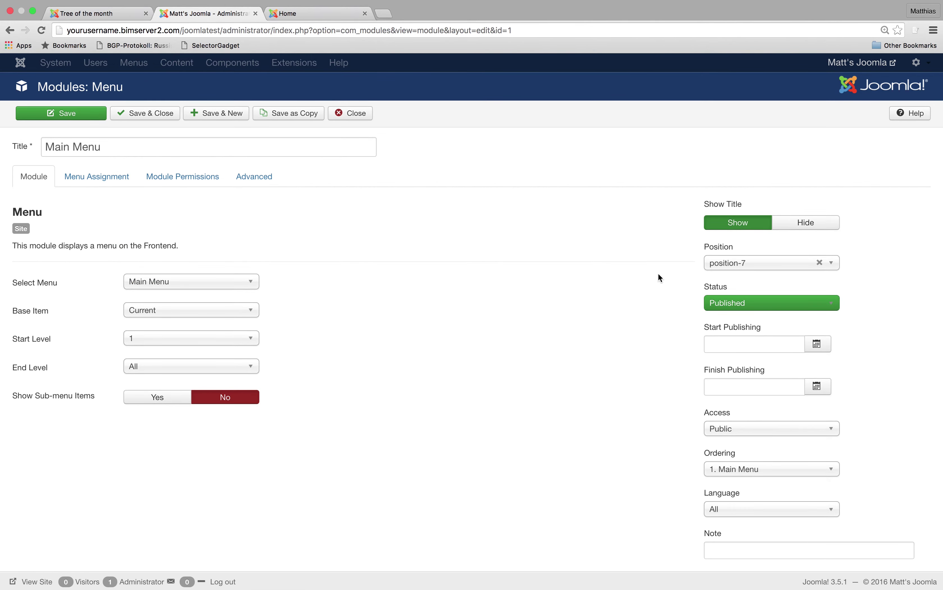
click(830, 263)
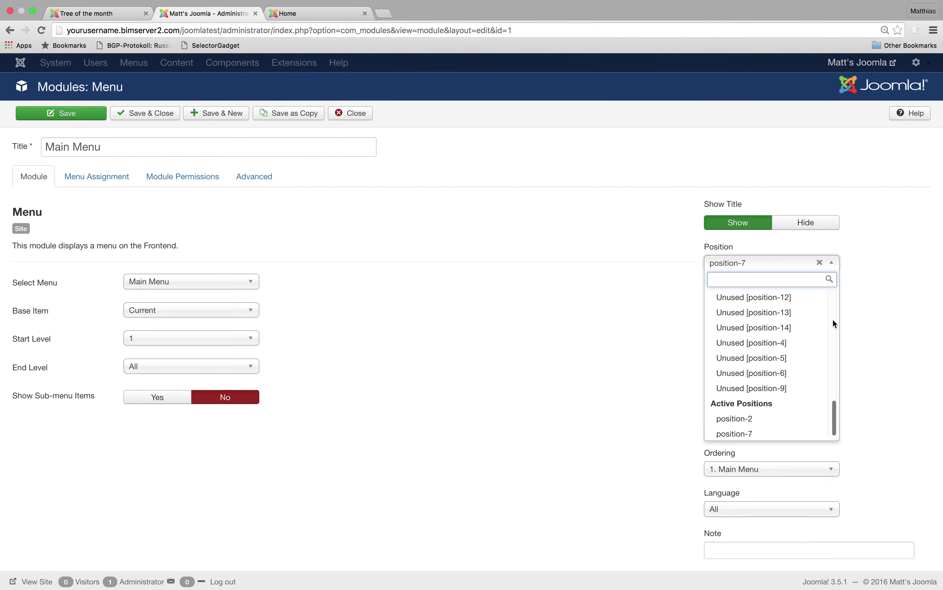
scroll(802, 388, up, 1)
scroll(803, 389, up, 6)
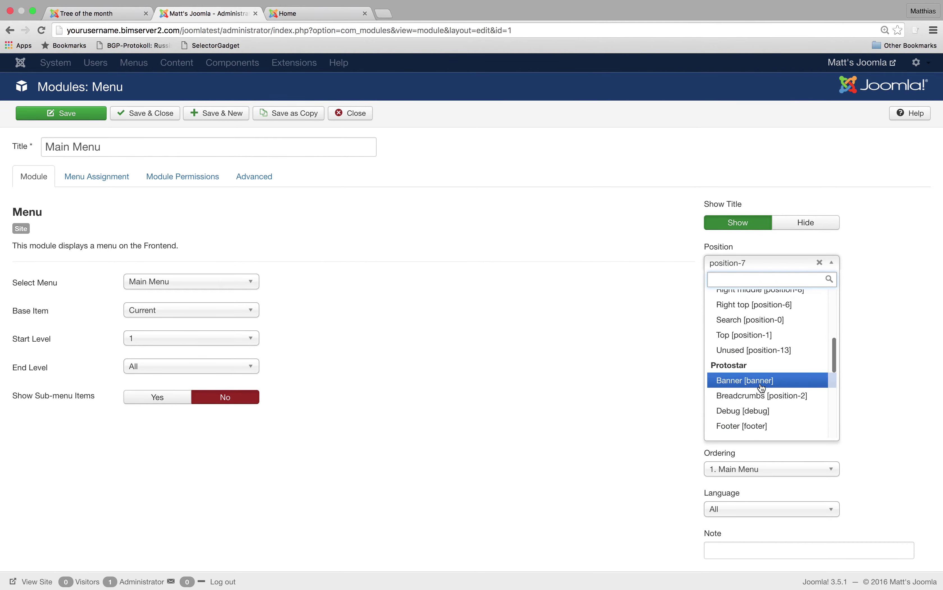
scroll(764, 388, down, 1)
scroll(762, 390, down, 4)
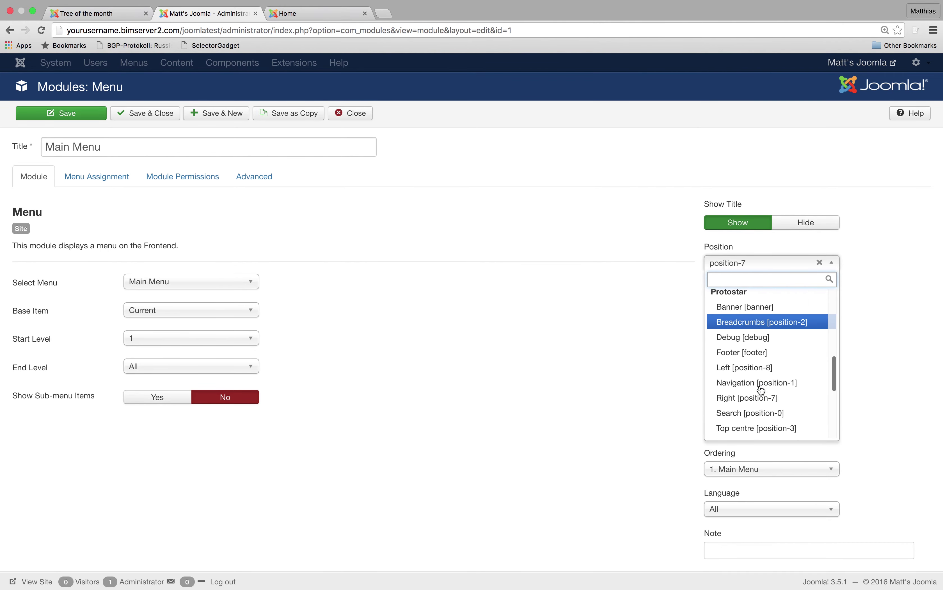
scroll(766, 394, up, 6)
scroll(770, 403, up, 5)
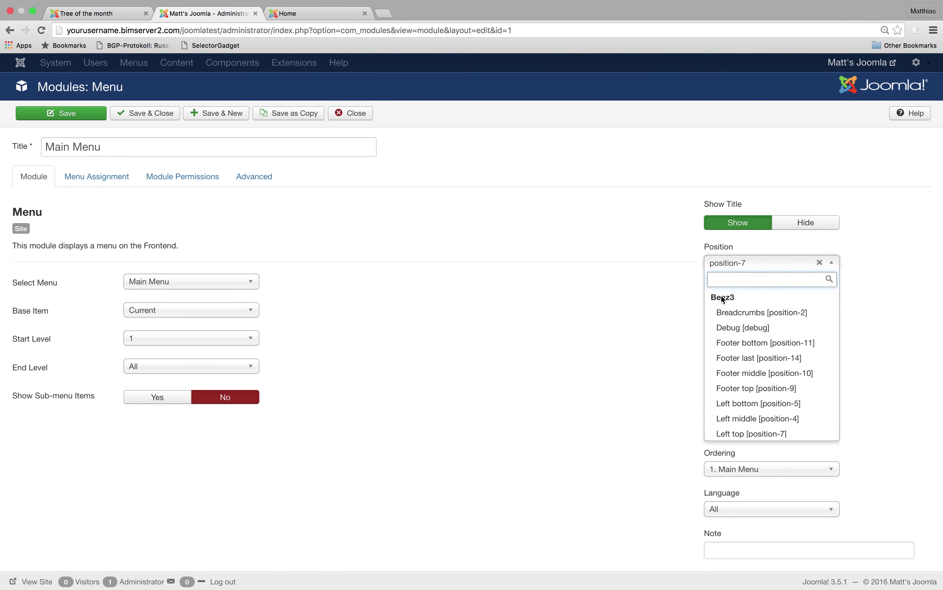
scroll(735, 312, down, 7)
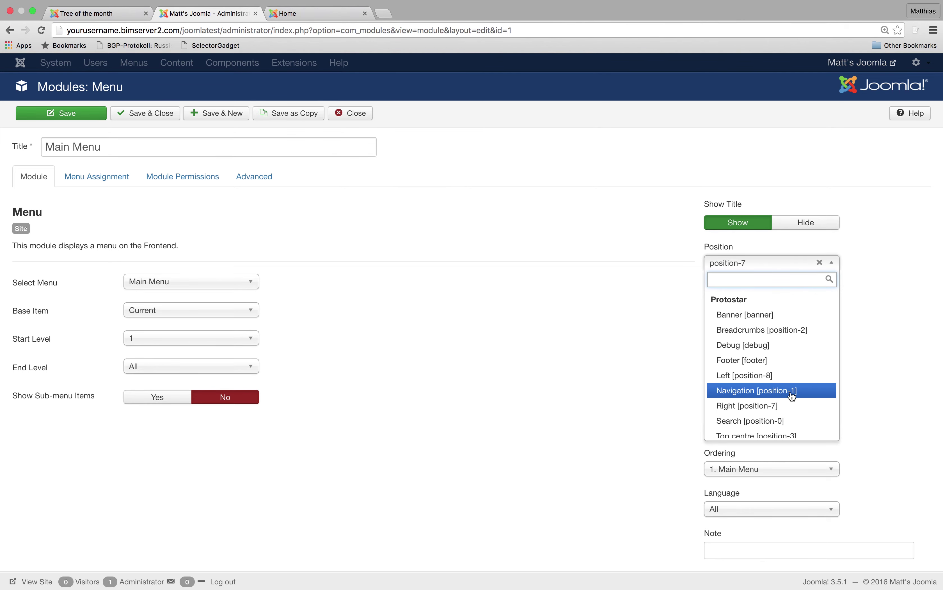
click(754, 394)
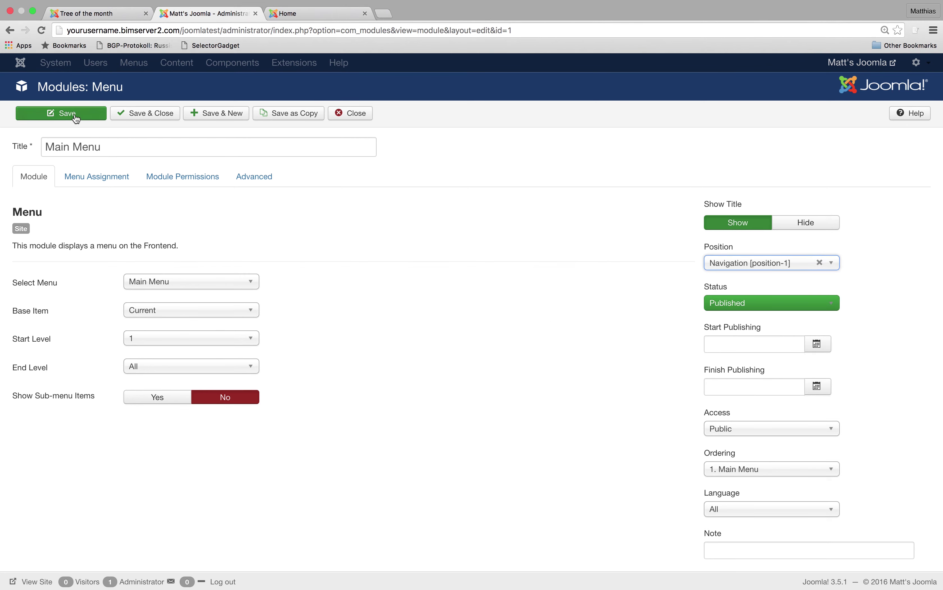
click(92, 117)
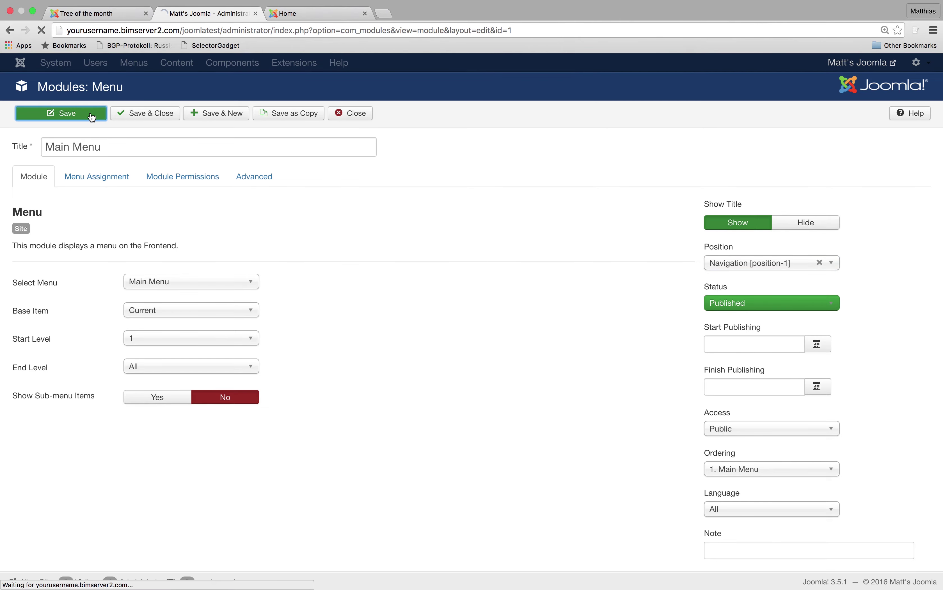
Reload the Tree of the month page to check the moved menu, then view the module's permissions.
click(108, 14)
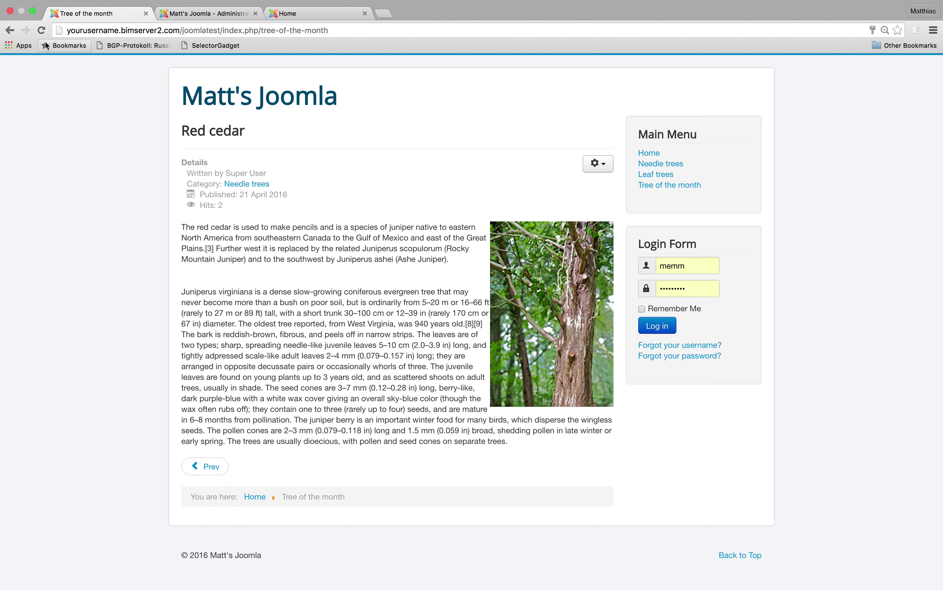
click(42, 30)
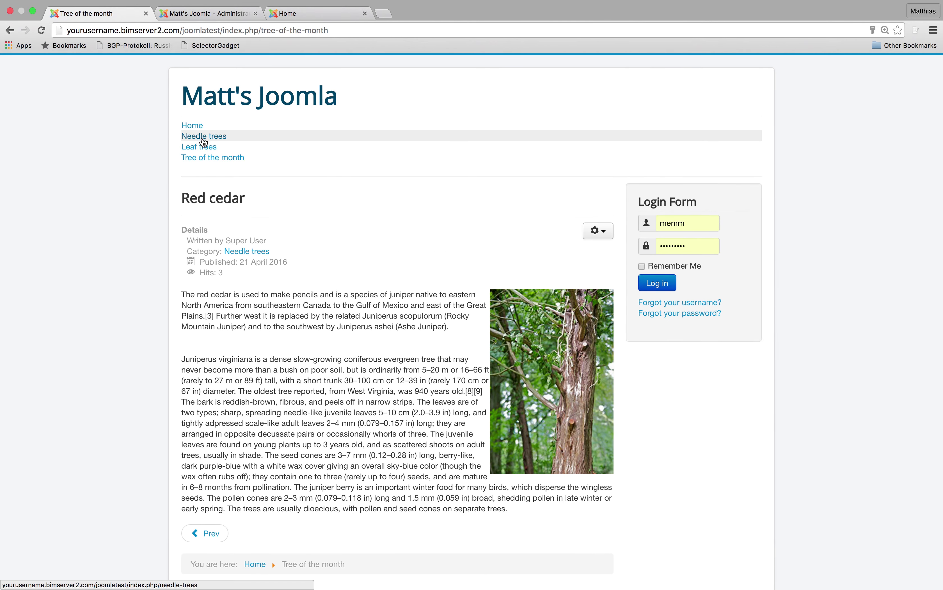
click(198, 14)
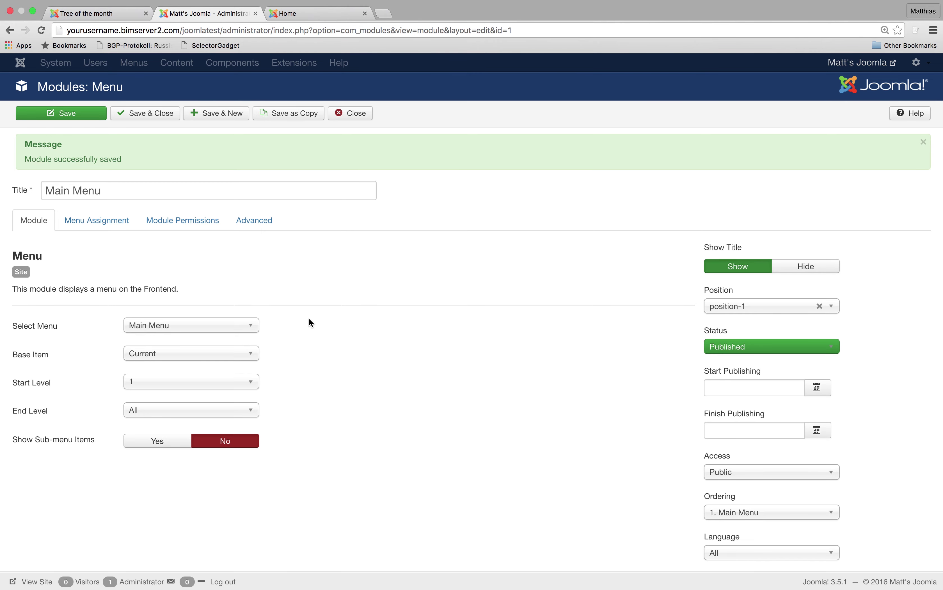
click(102, 227)
Set the Main Menu's Menu Class Suffix to nav-tabs, save, and reload the Tree of the month page.
click(196, 230)
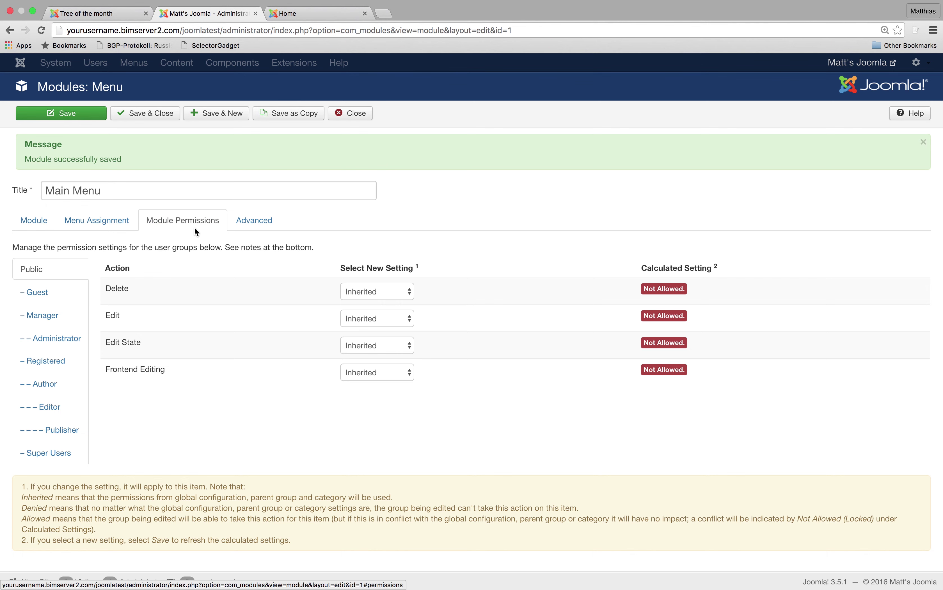
click(259, 230)
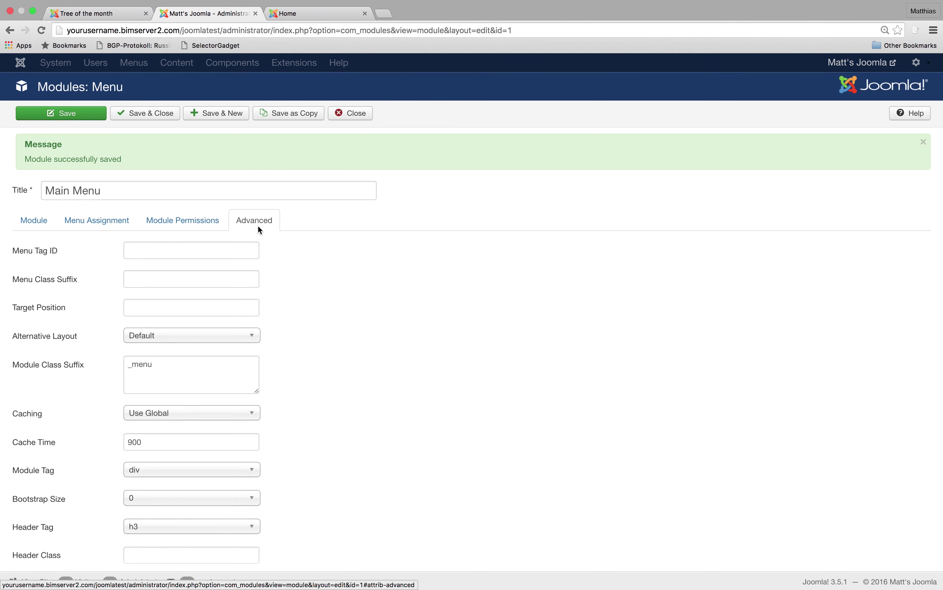
click(200, 277)
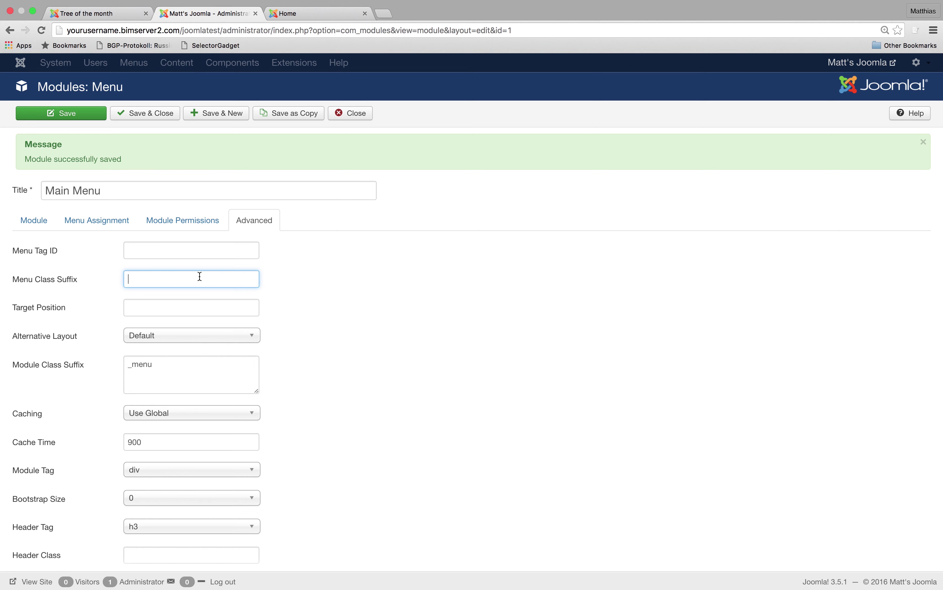
text(nav-tabs)
click(78, 115)
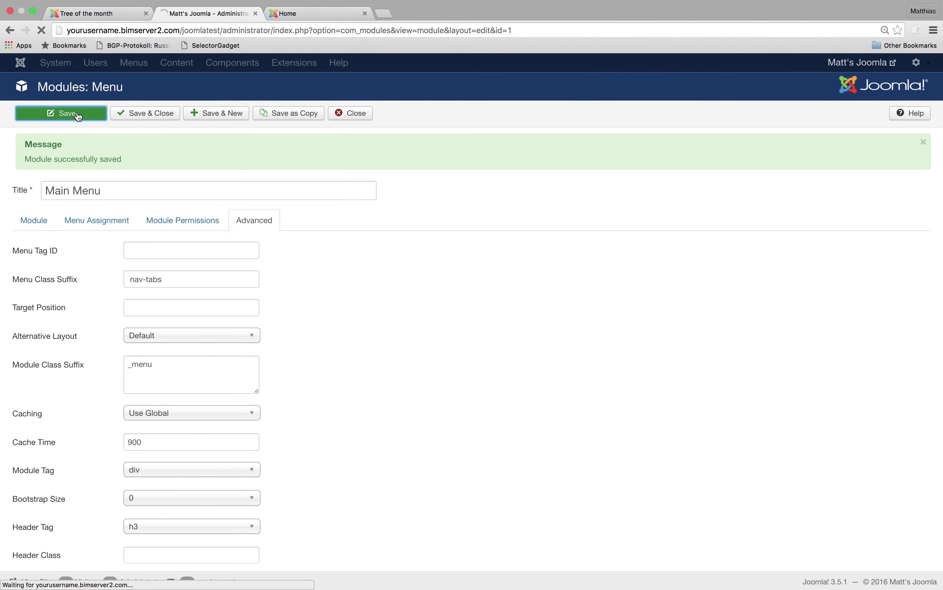
click(106, 15)
click(42, 31)
Reload the site and try the Home, Needle trees and Leaf trees menu tabs.
click(42, 31)
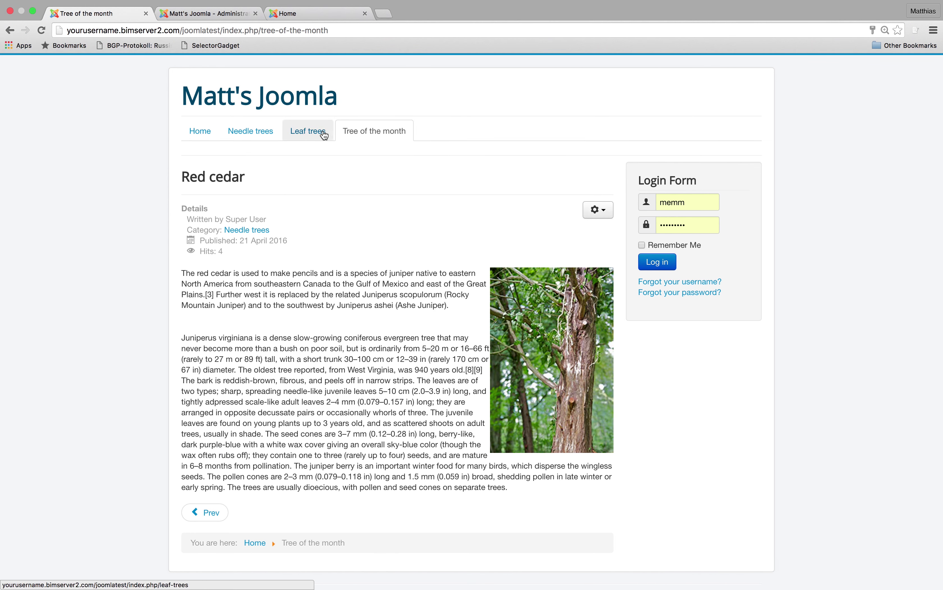
click(207, 134)
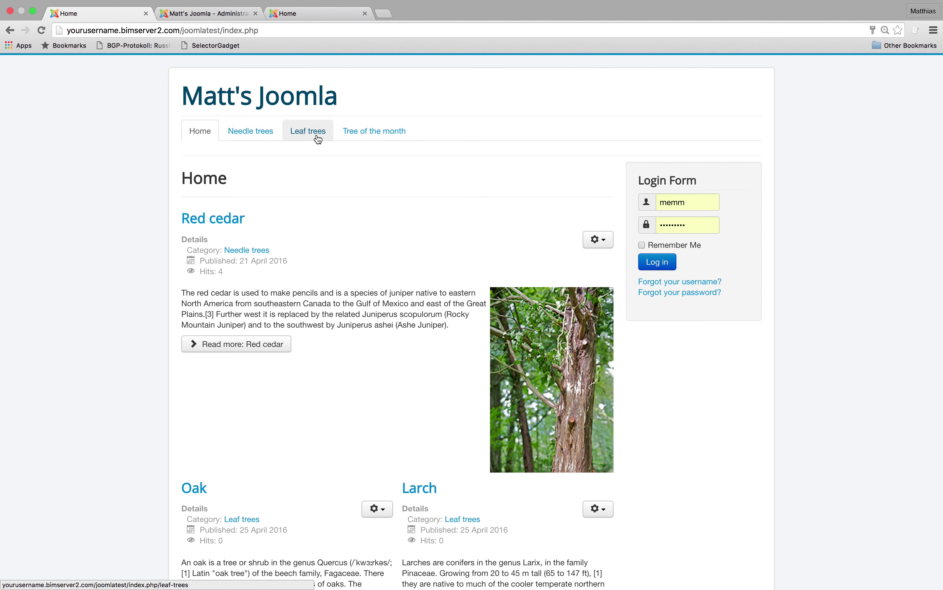
click(248, 137)
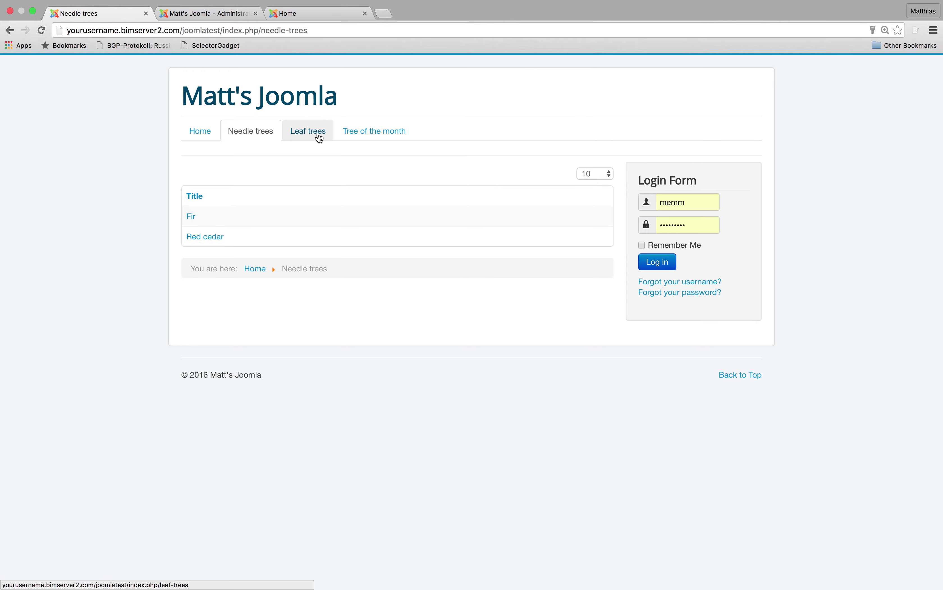
click(320, 139)
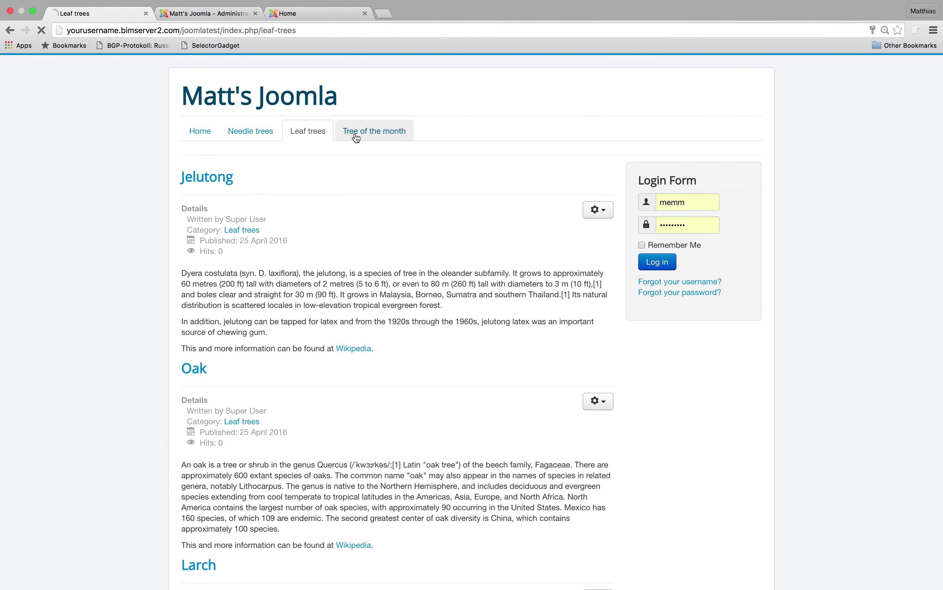